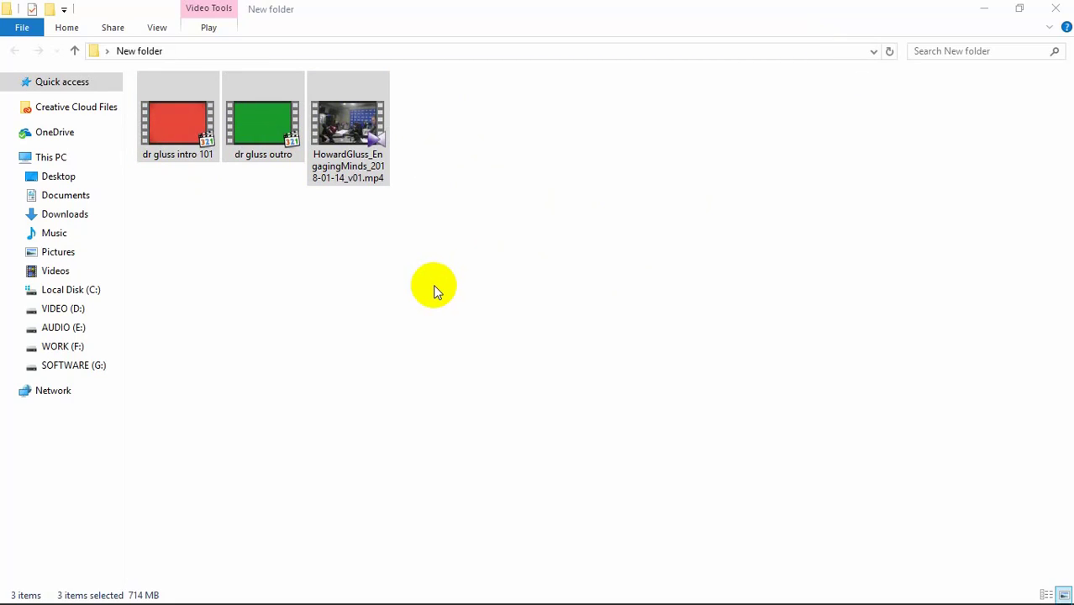
Switch to Premiere Pro and create a new project named cbiswas
mouse_move(566, 596)
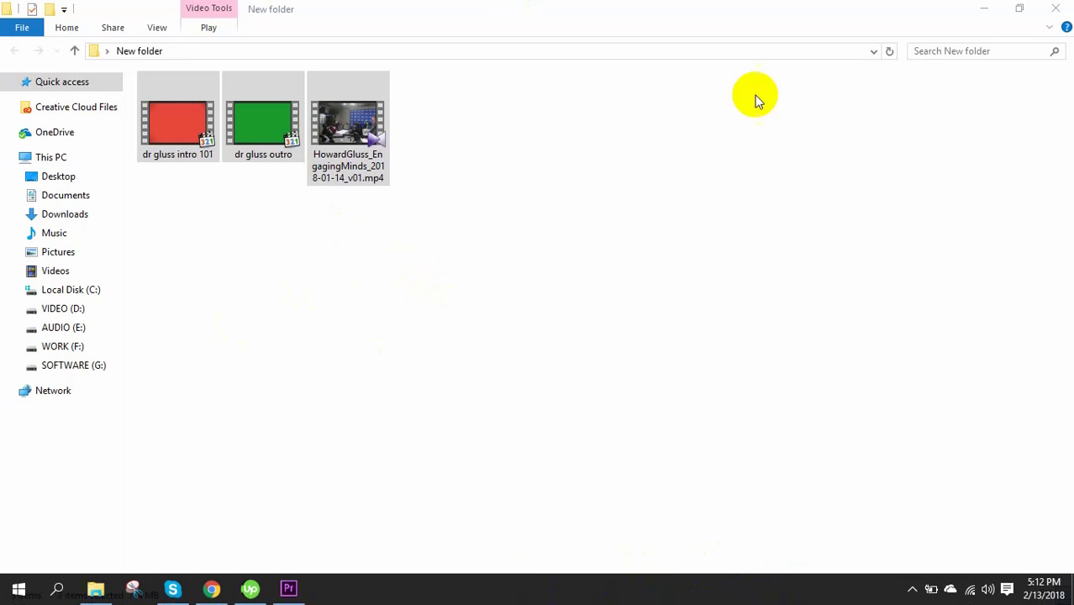
click(290, 589)
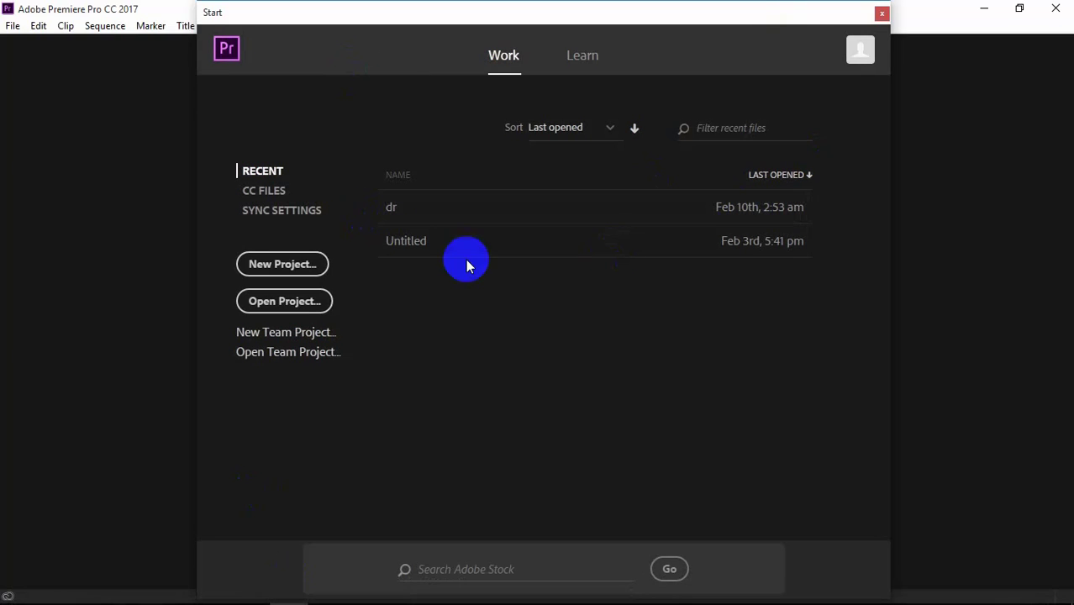
click(280, 265)
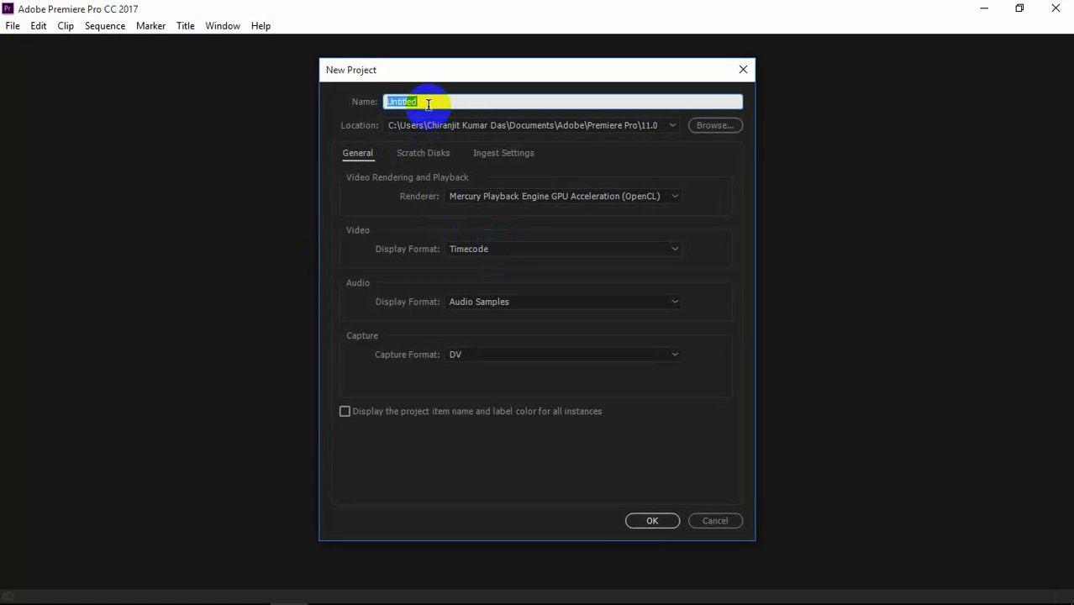
text(cbiswas)
click(645, 523)
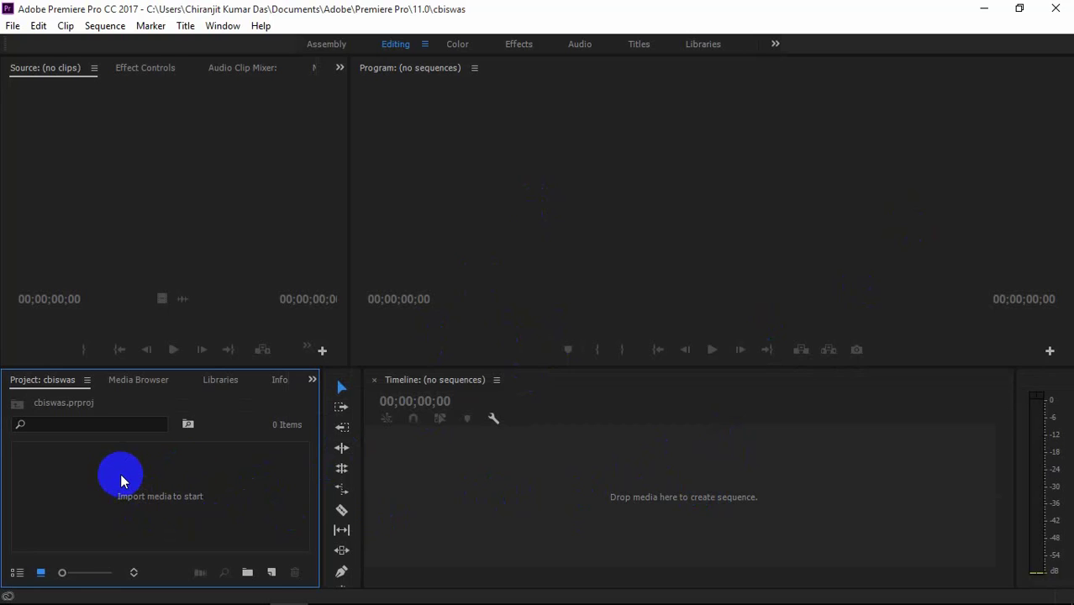
Import the intro, outro and EngagingMinds interview videos from New folder into the project
click(91, 591)
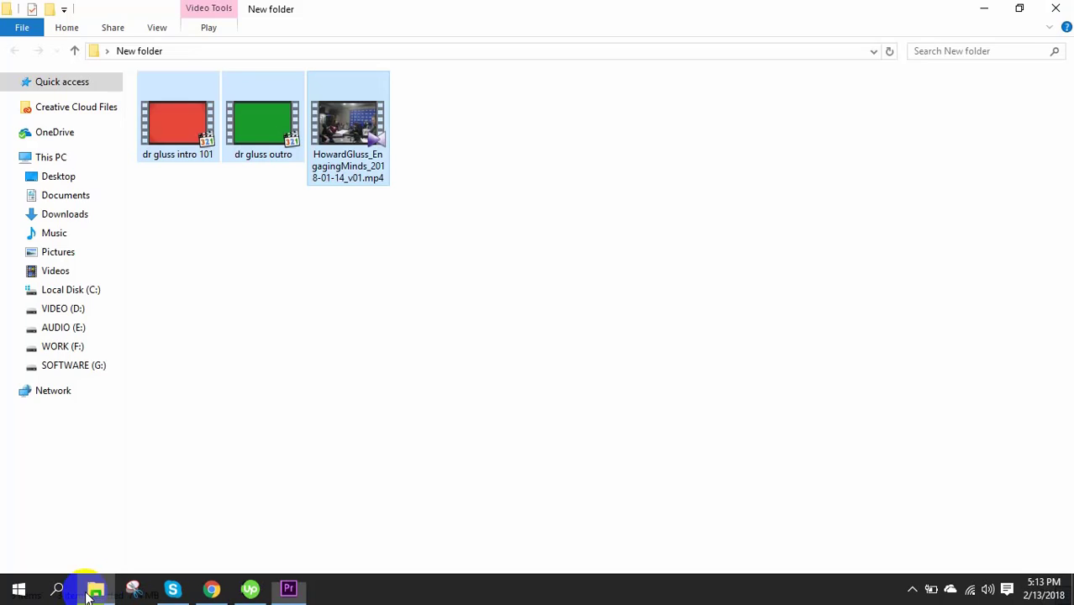
drag(348, 161, 151, 514)
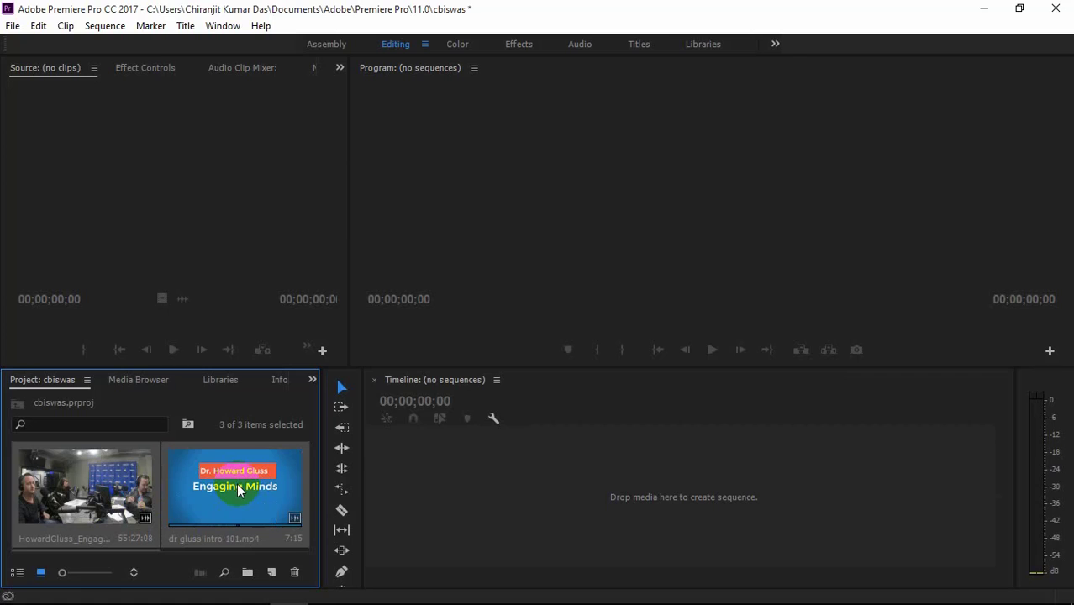
Create a sequence from dr gluss intro 101.mp4 and place the EngagingMinds interview clip directly after the intro on V1
drag(238, 489, 705, 476)
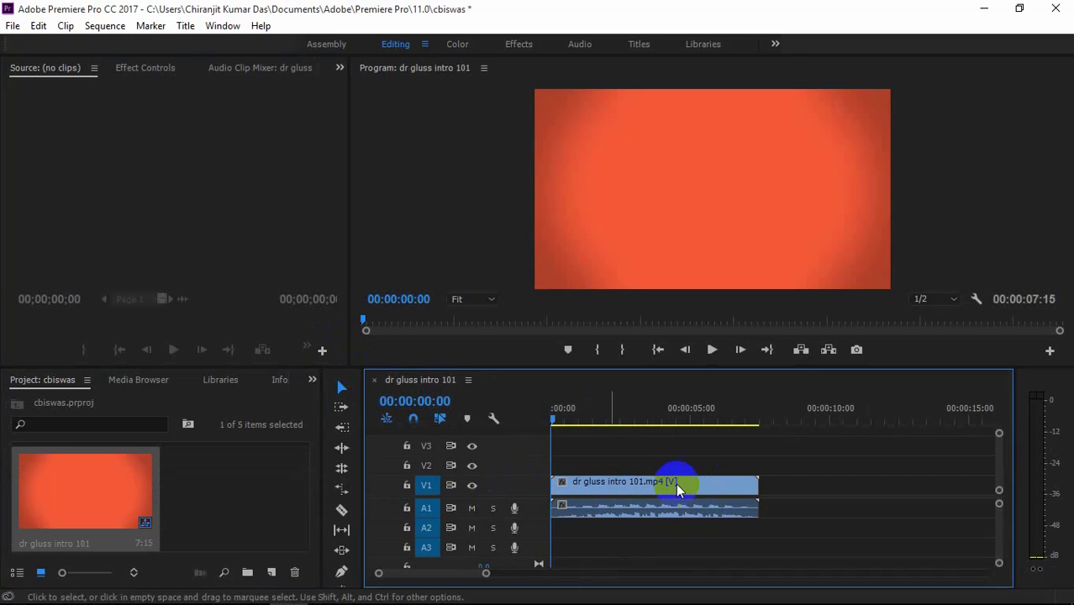
scroll(225, 491, up, 2)
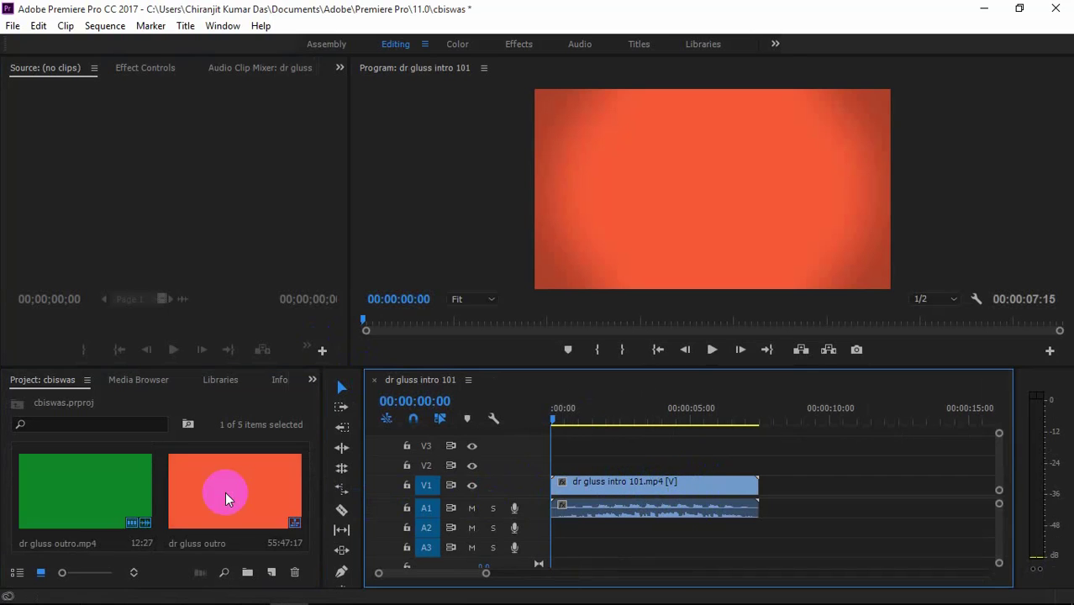
scroll(167, 496, down, 1)
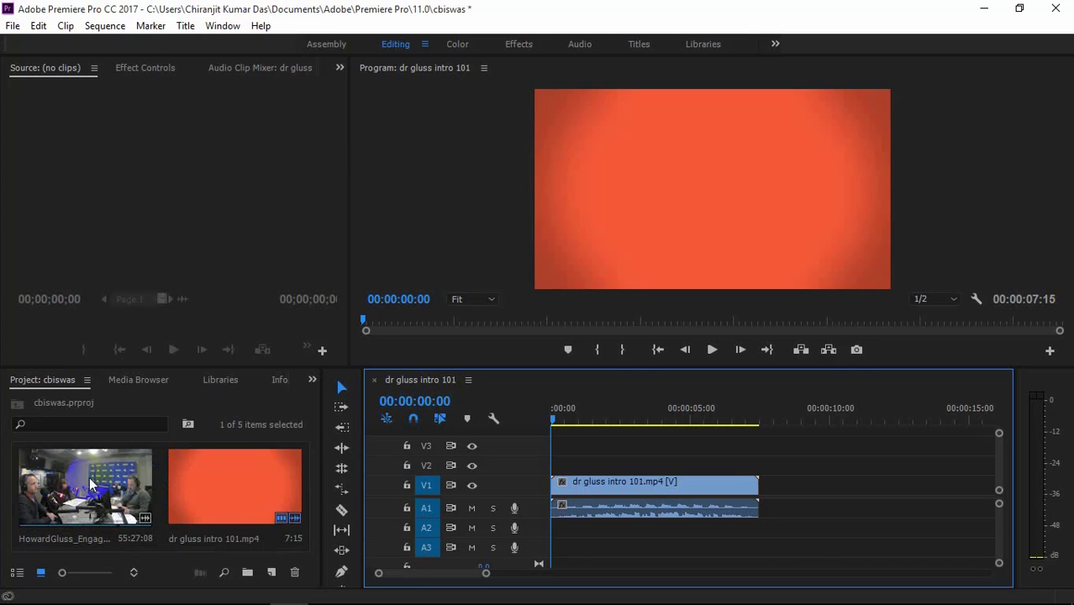
click(59, 475)
drag(59, 475, 756, 488)
Scale up the interview clip in the program monitor so it fills the whole frame
scroll(183, 500, down, 2)
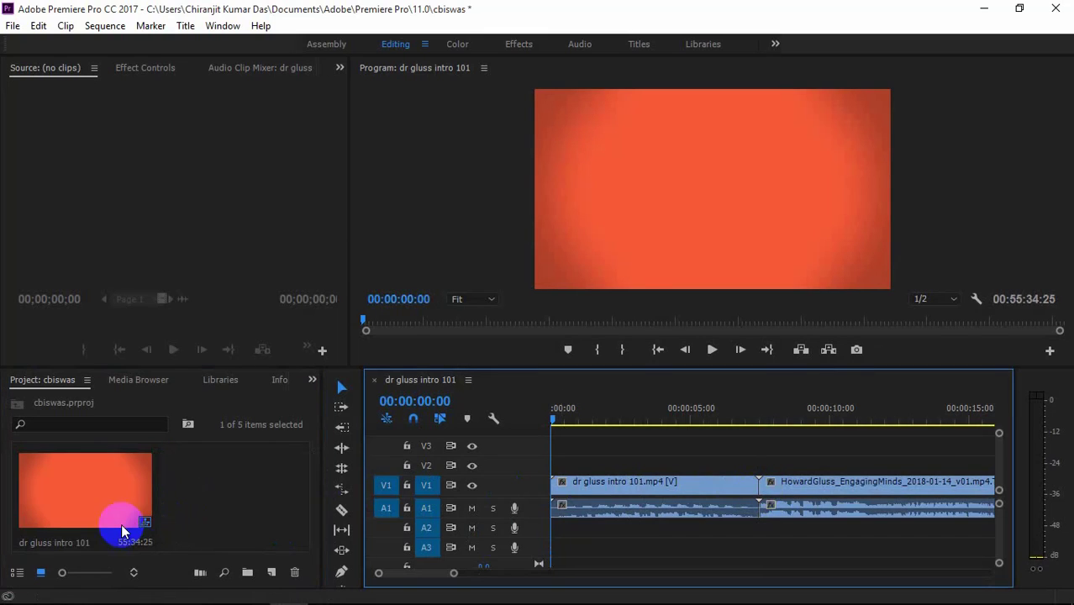
scroll(221, 506, up, 1)
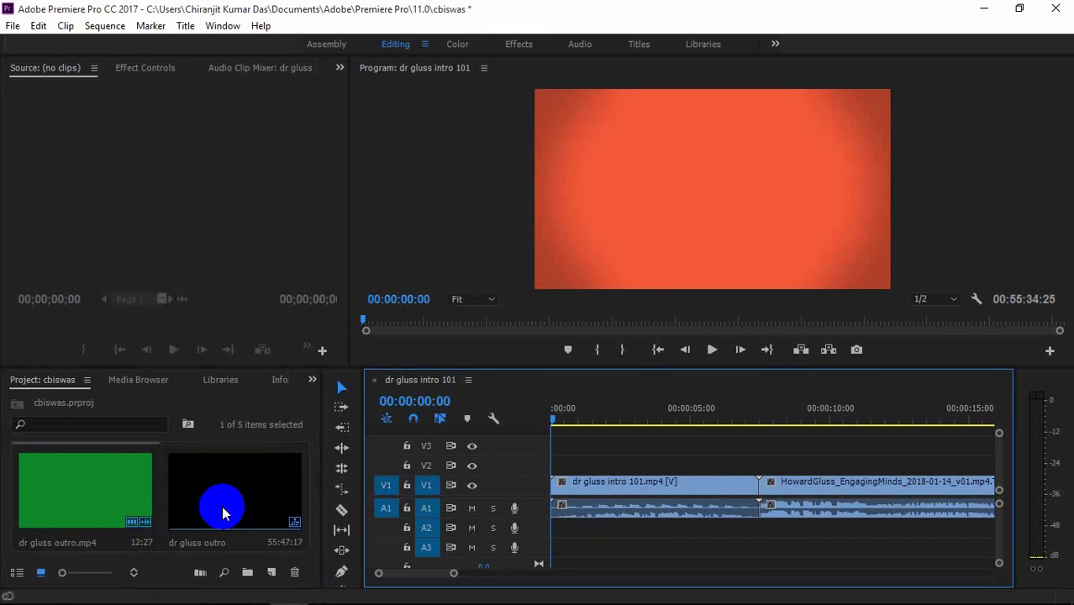
mouse_move(455, 578)
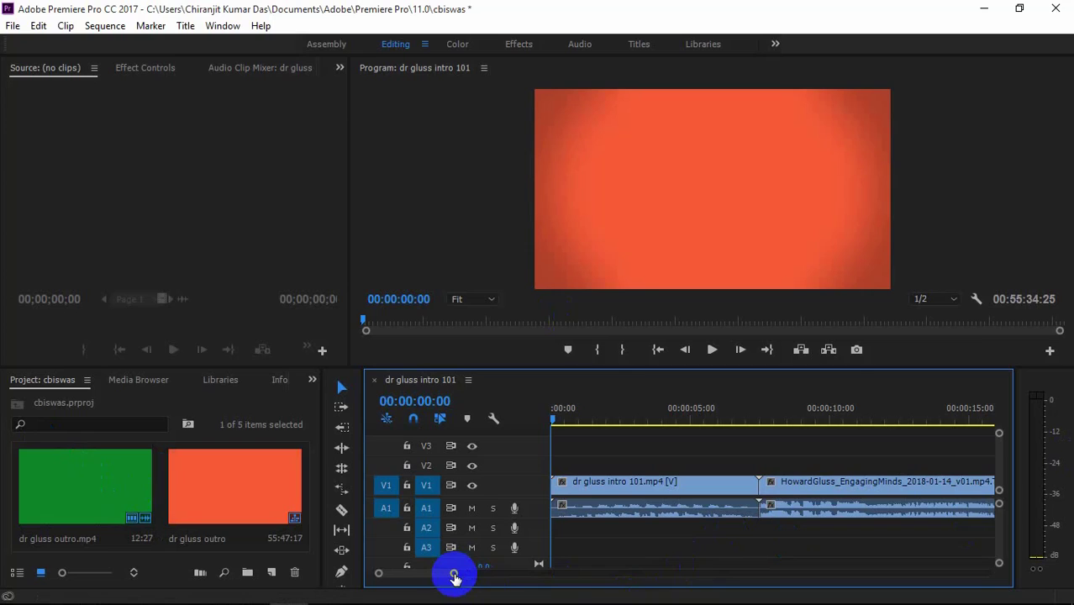
drag(455, 579, 470, 579)
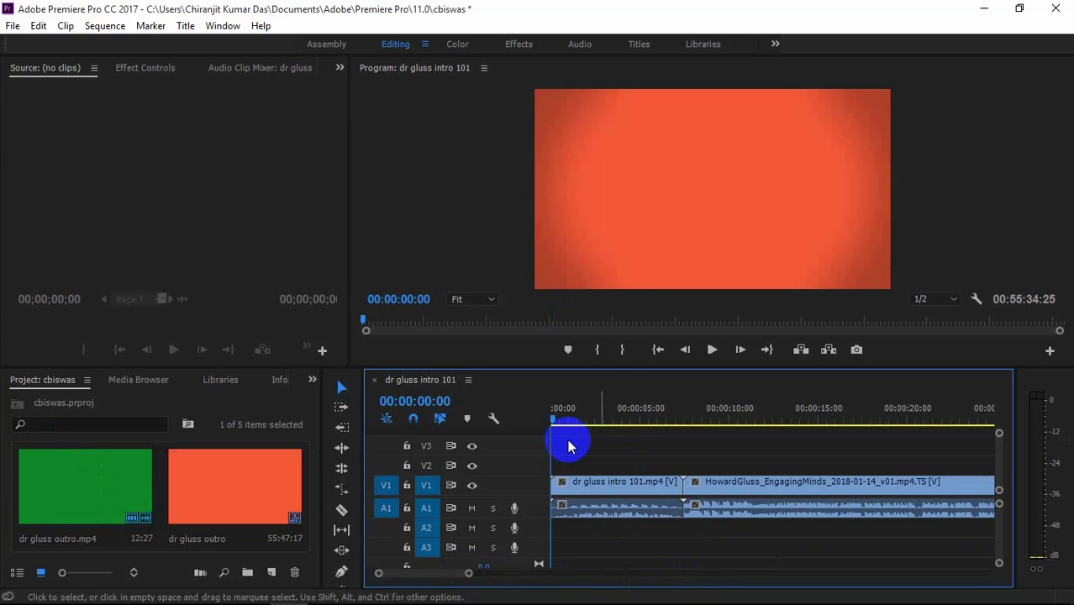
drag(552, 424, 716, 416)
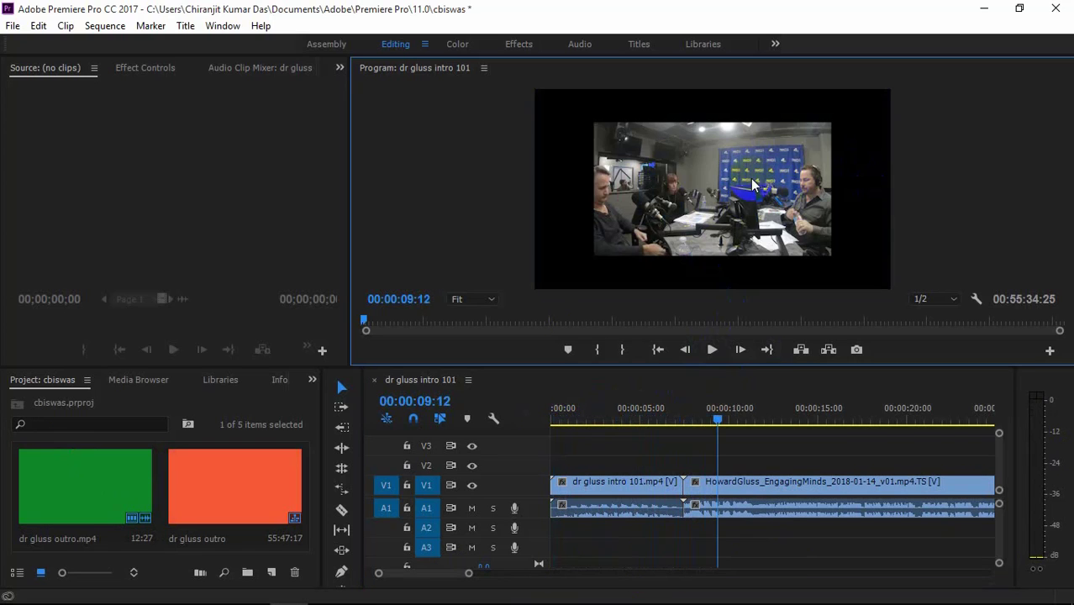
click(546, 126)
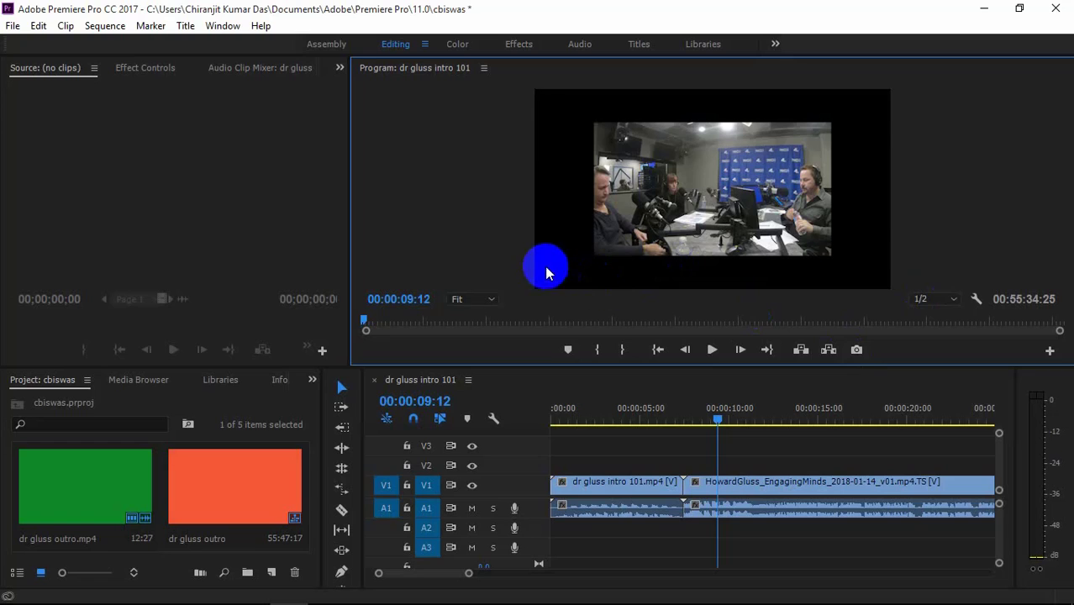
click(705, 168)
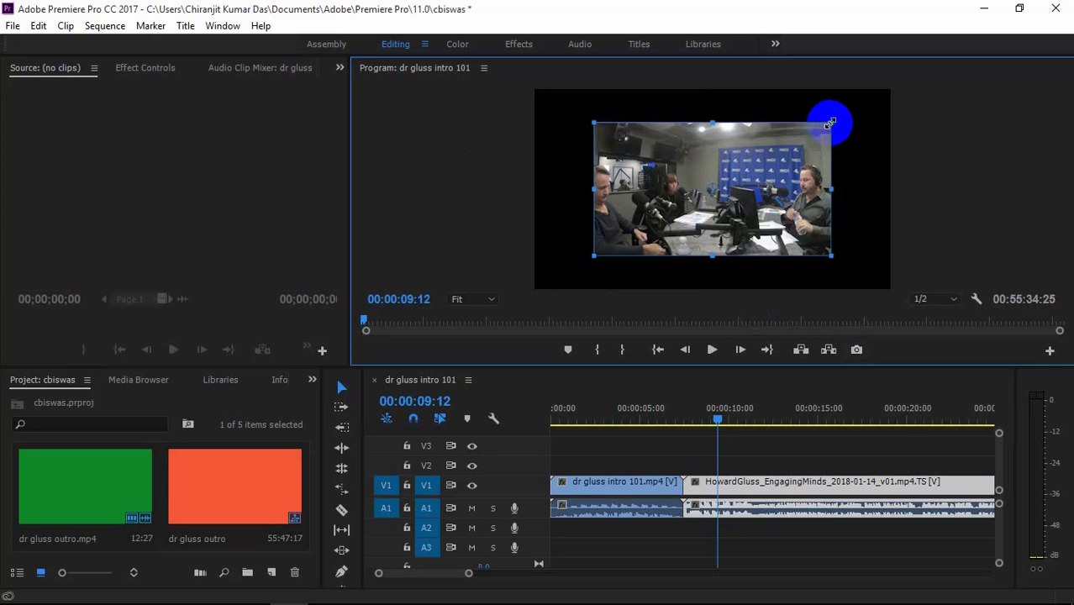
drag(829, 124, 896, 93)
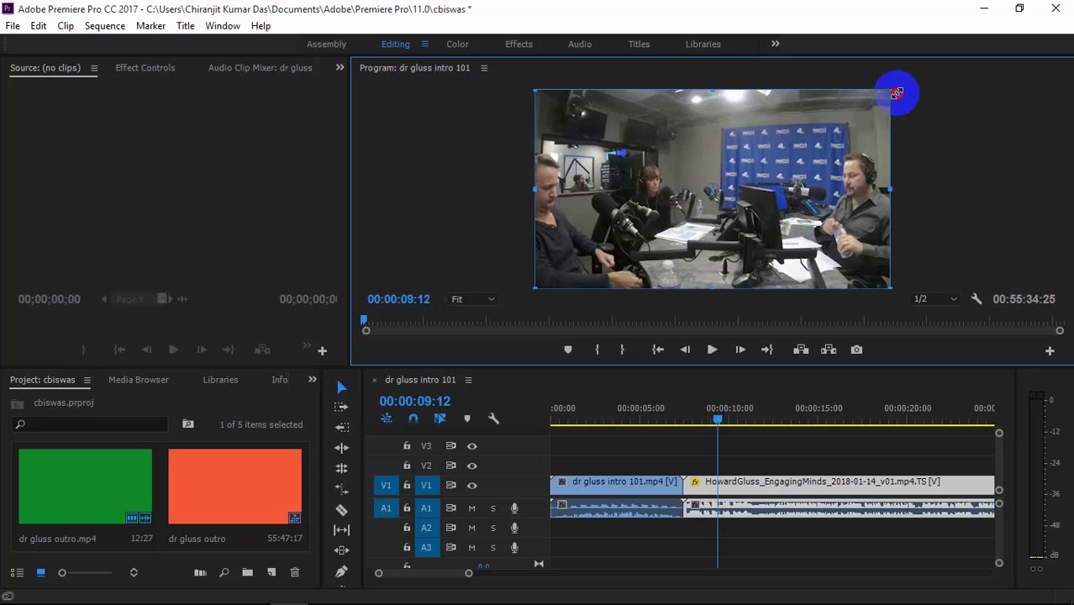
click(950, 182)
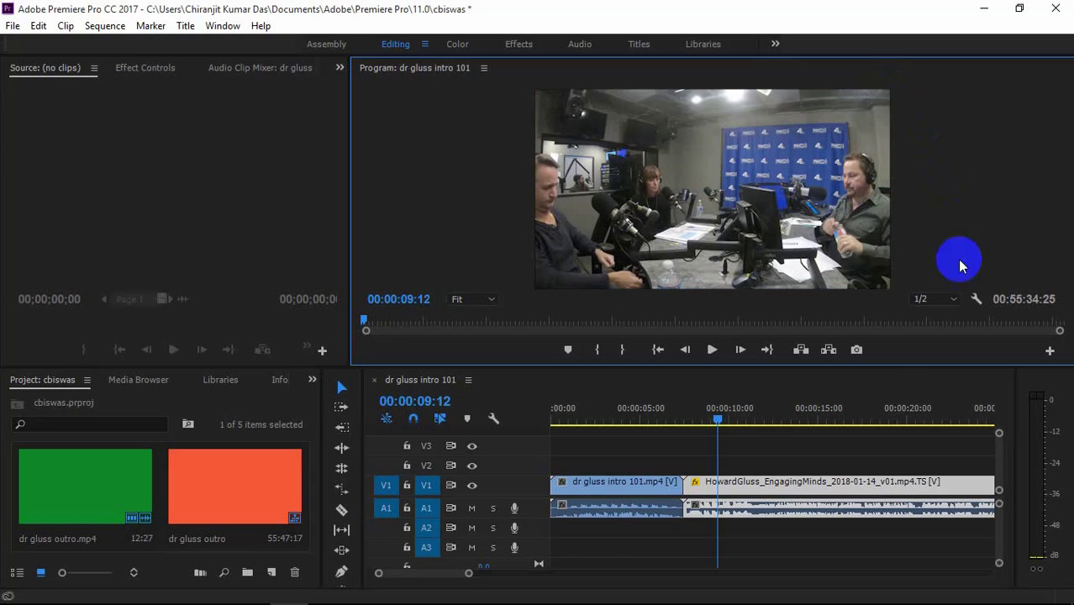
Play through the interview's opening and split the clip at 00:00:41:22 with the Razor tool
click(710, 349)
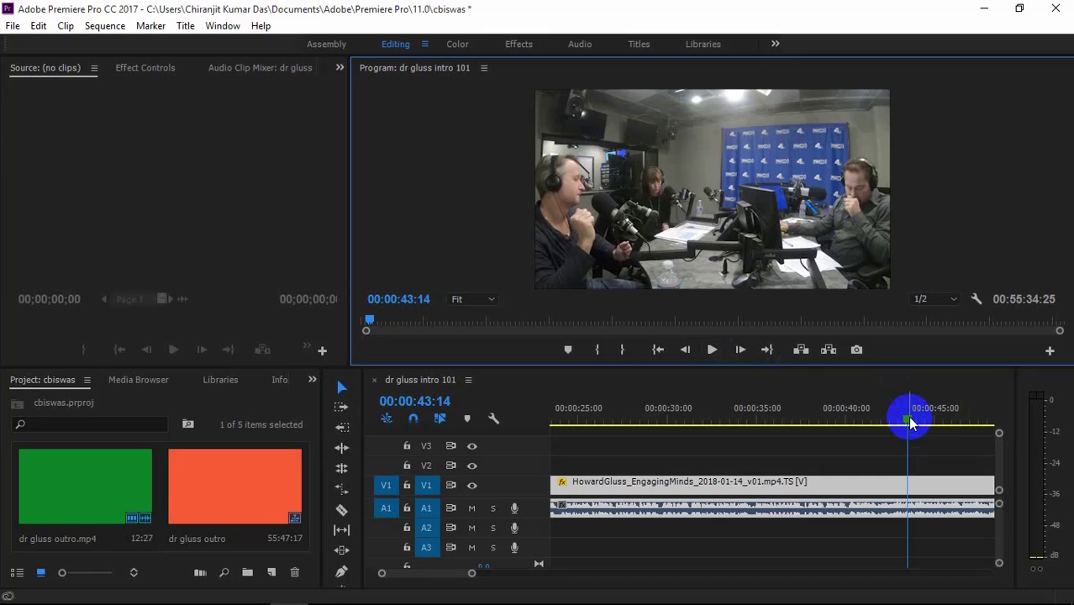
drag(910, 423, 877, 424)
click(712, 350)
click(897, 413)
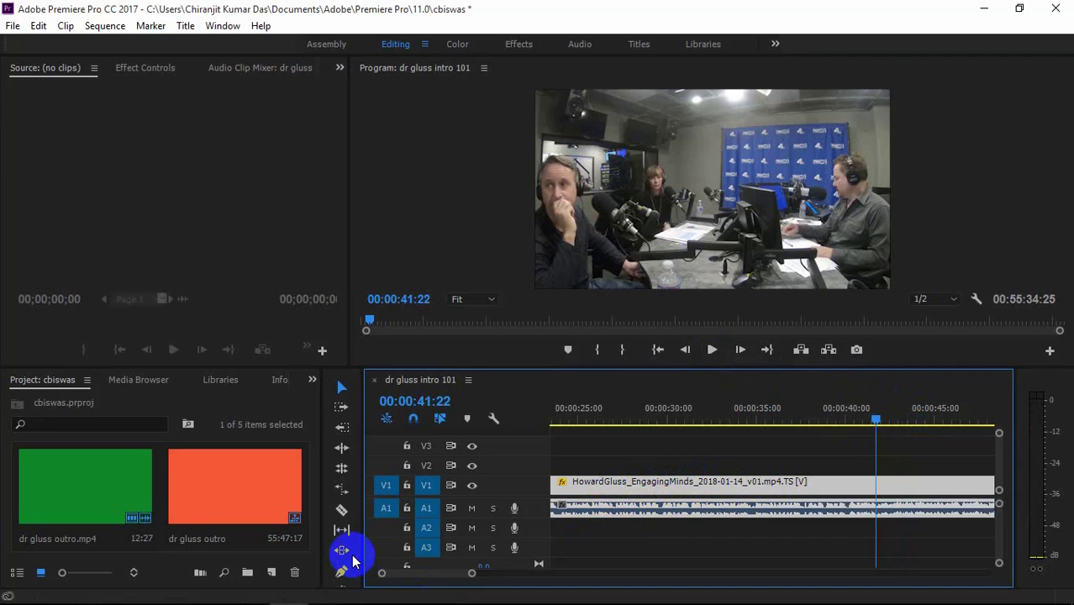
click(342, 511)
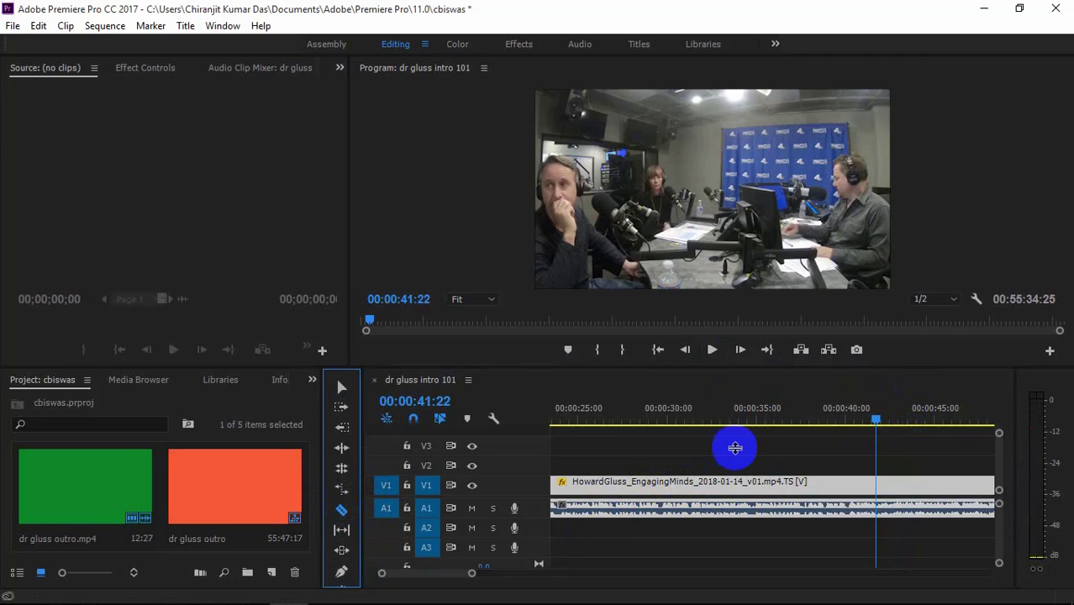
click(875, 478)
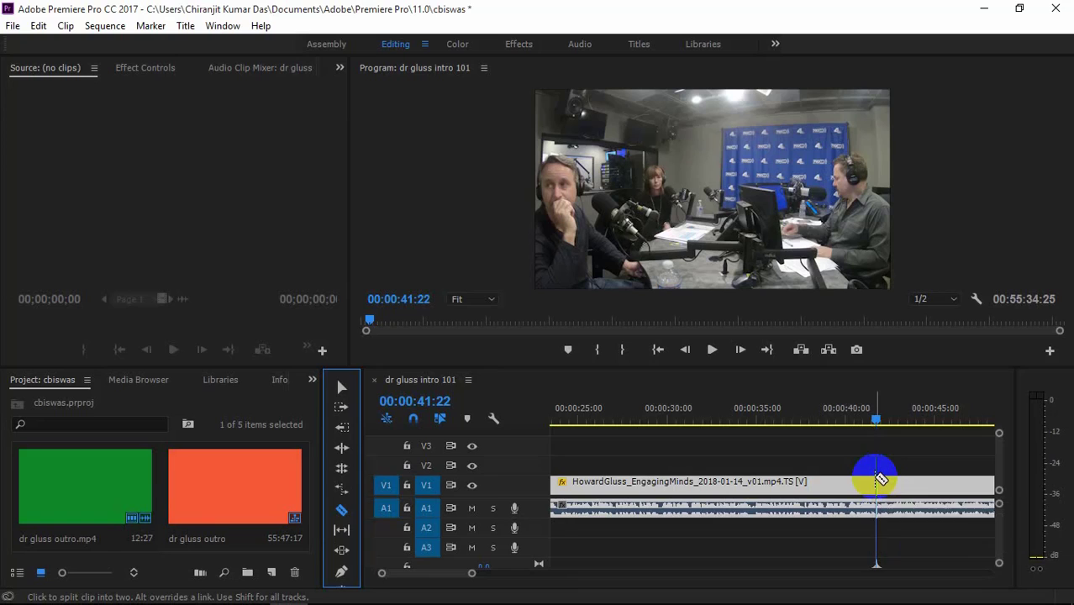
click(878, 480)
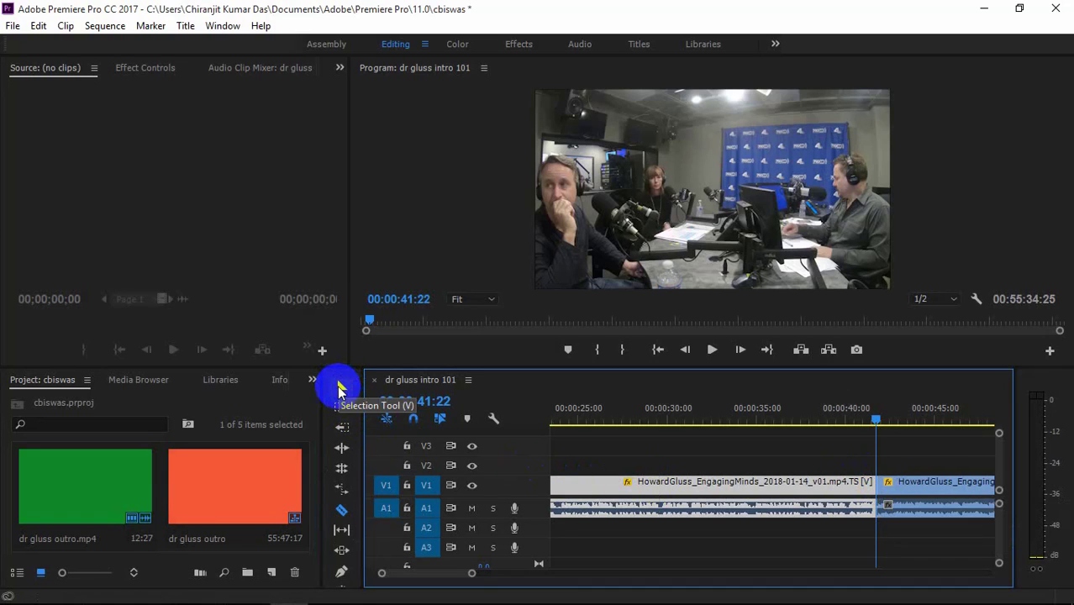
Ripple delete the interview segment between the intro and the cut
click(338, 388)
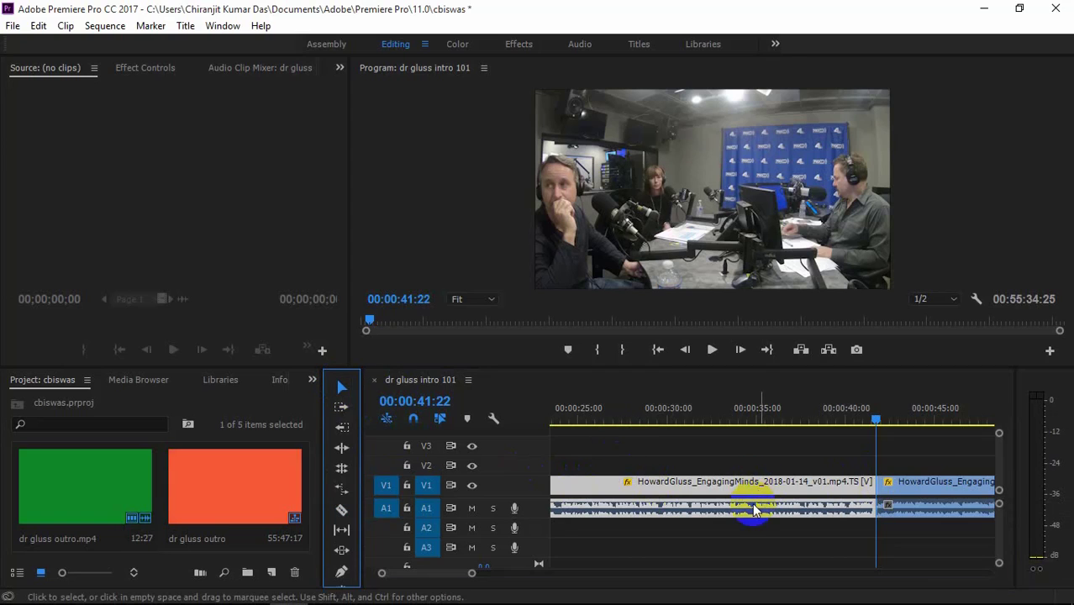
drag(748, 536, 743, 507)
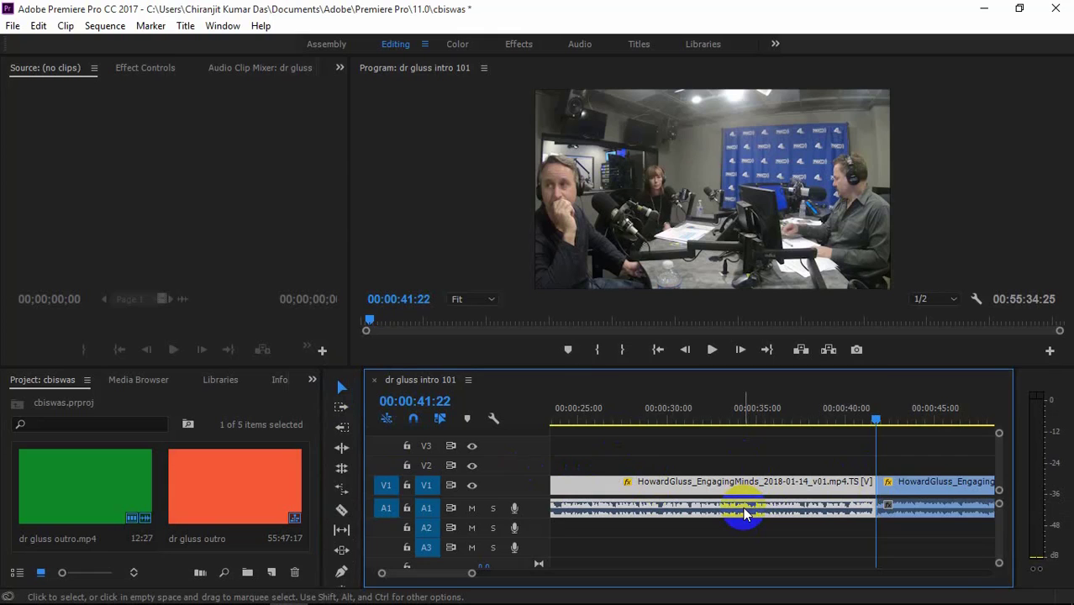
right_click(743, 506)
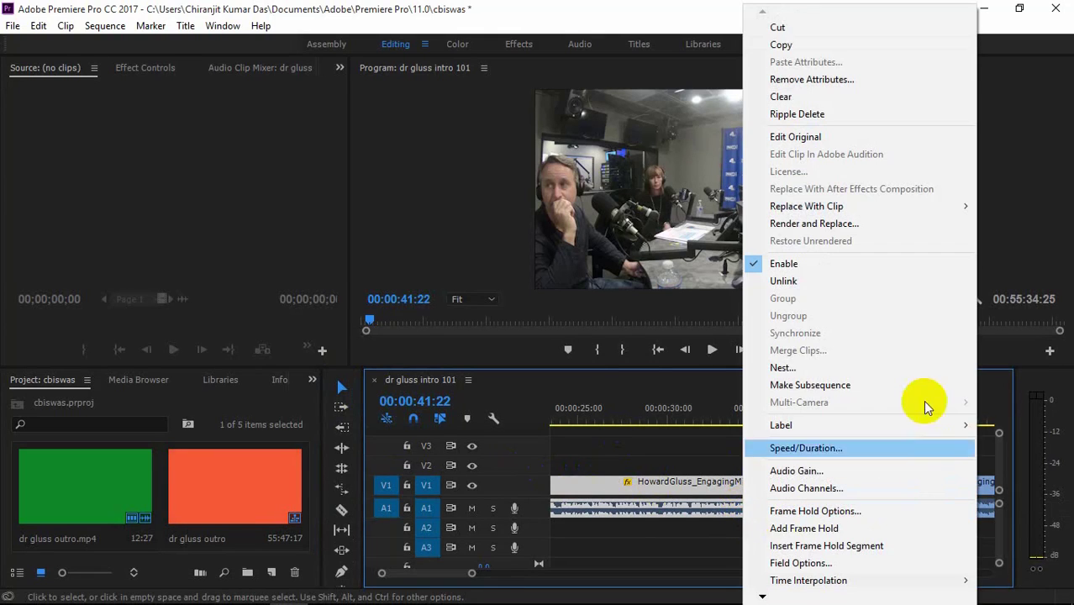
click(913, 114)
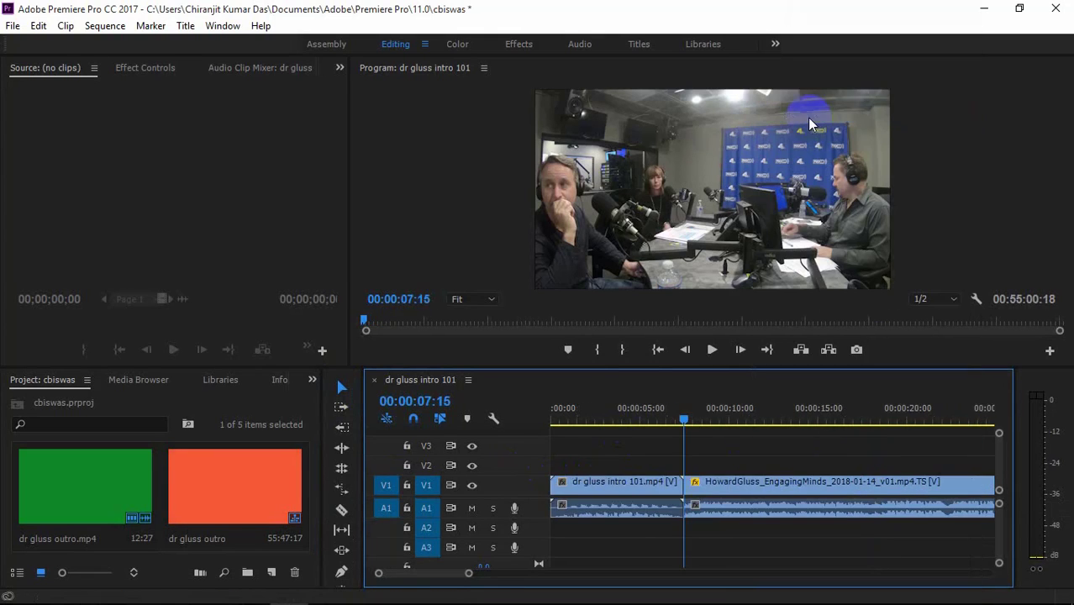
click(918, 435)
Play the interview around the ten-minute mark and split the clip at 00:10:11:21 with the Razor tool
click(713, 350)
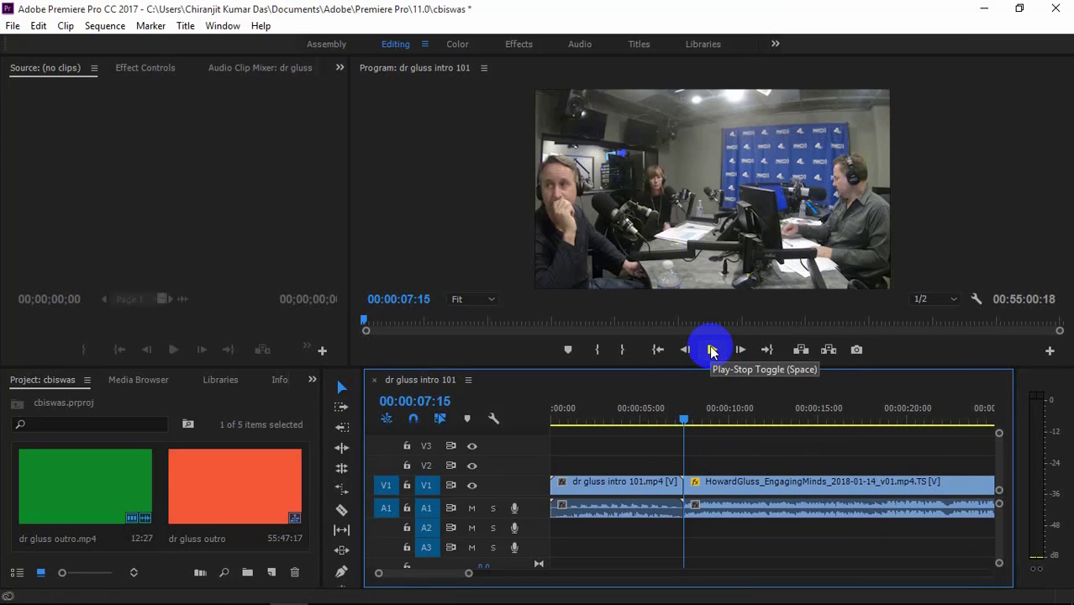
click(712, 350)
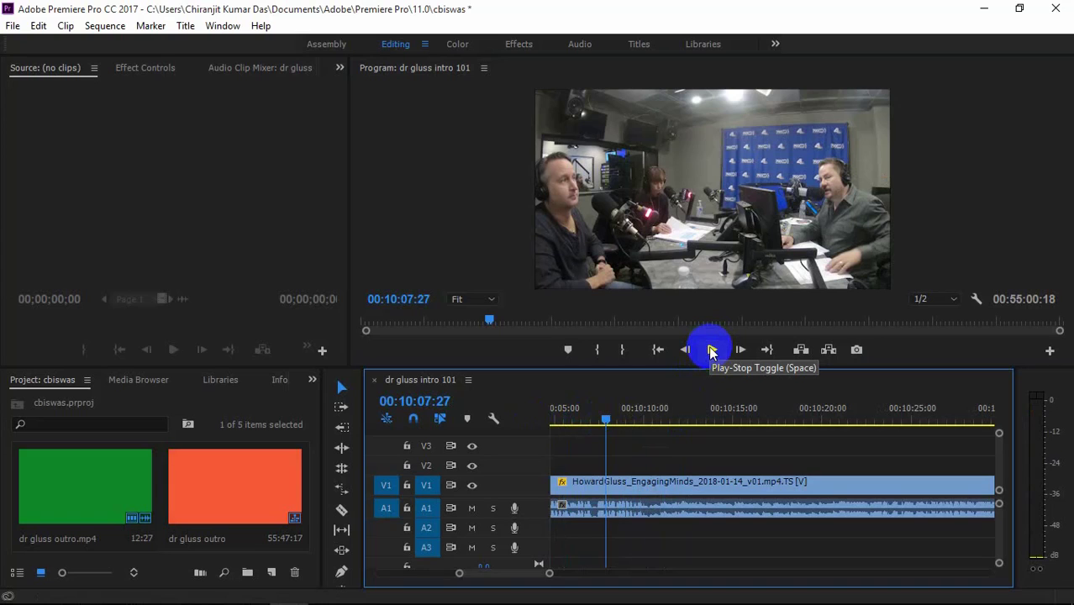
click(713, 349)
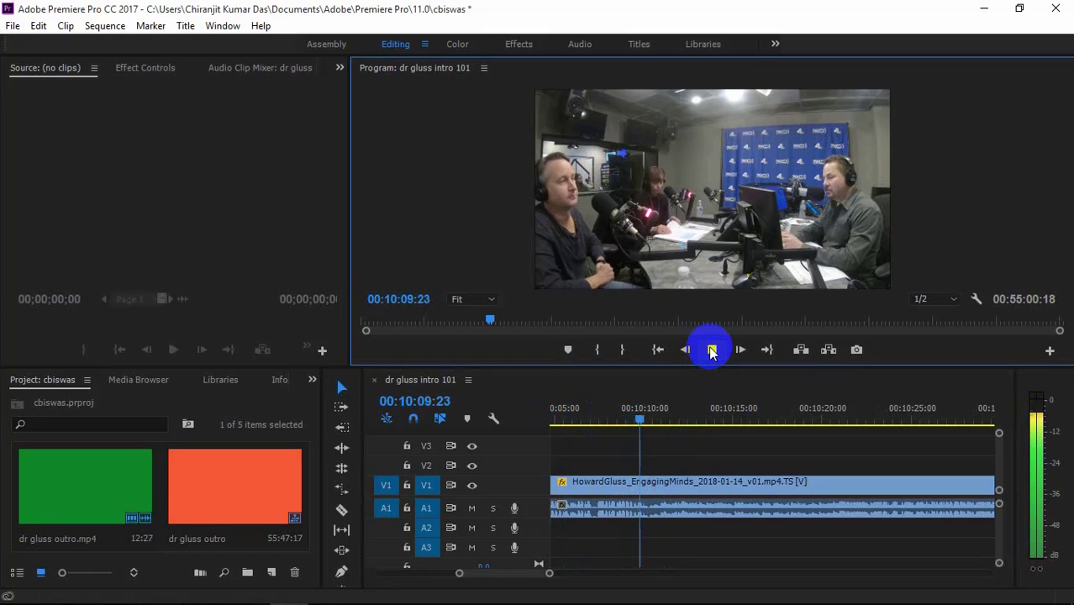
click(712, 349)
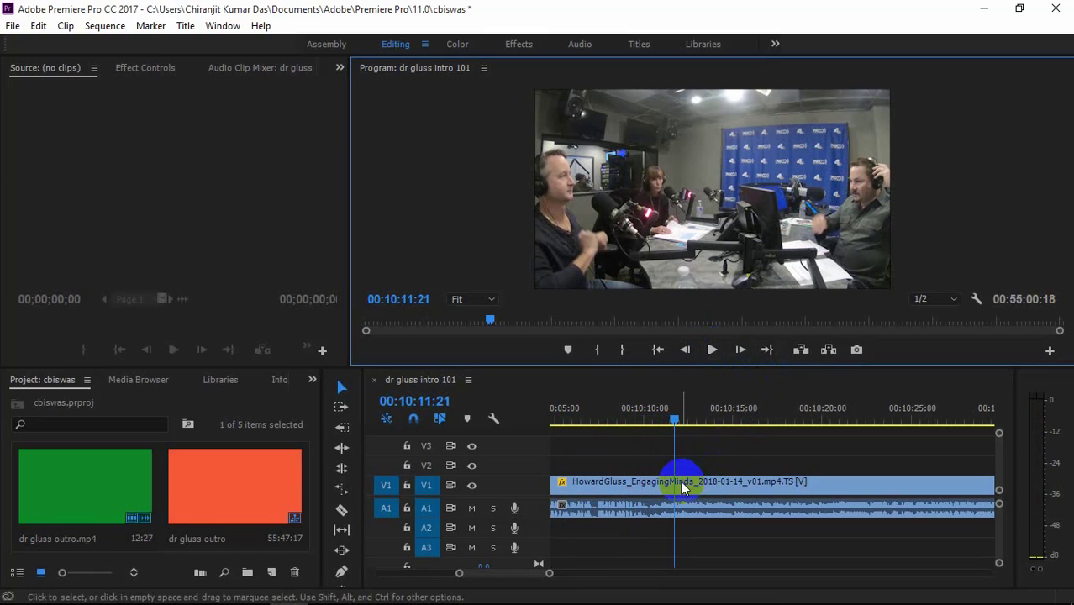
click(341, 509)
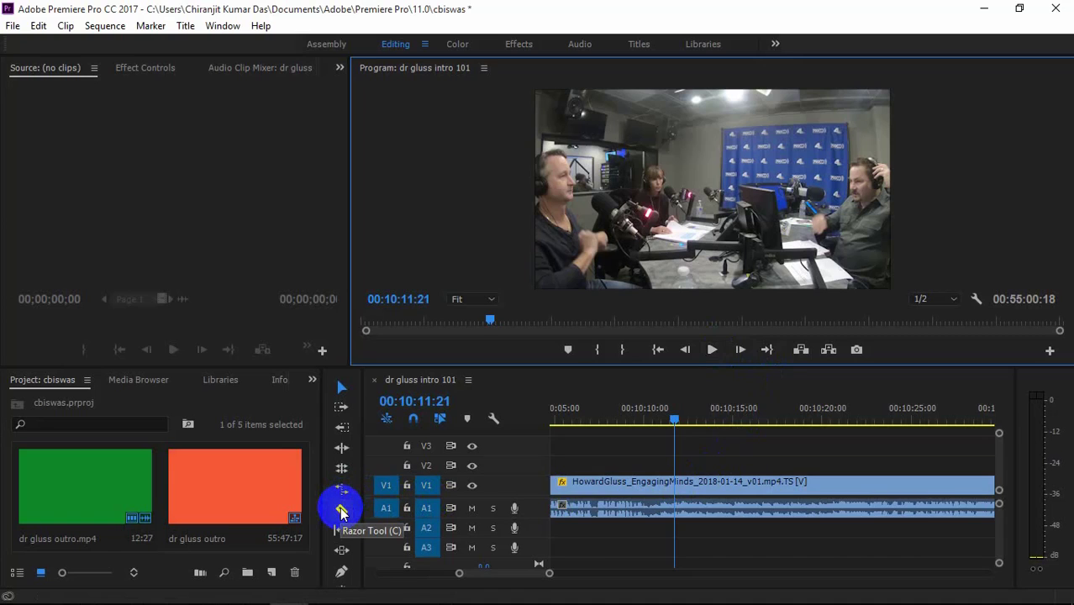
click(341, 510)
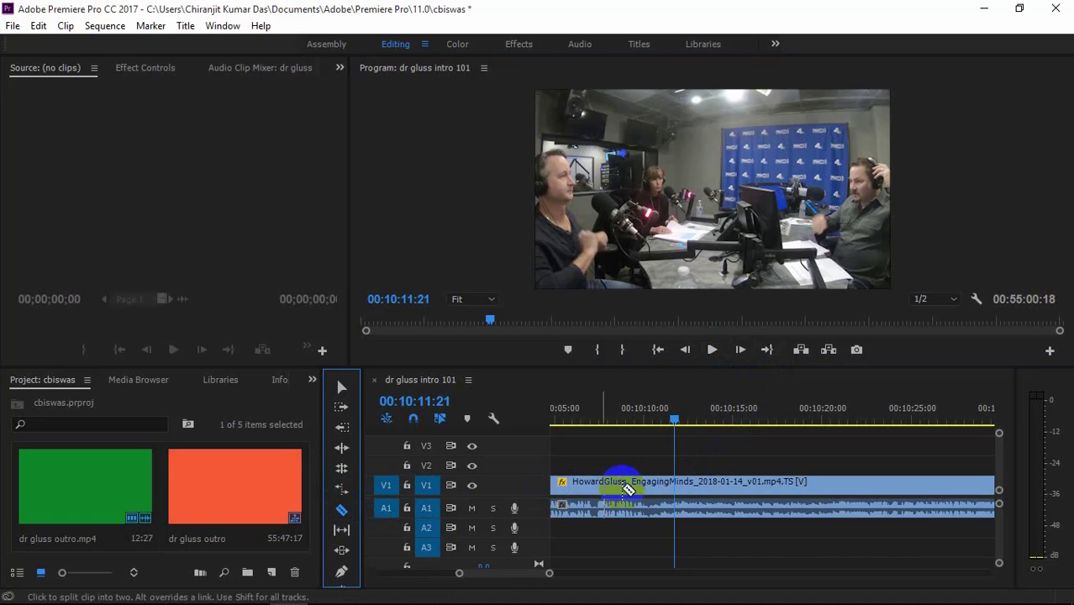
click(677, 487)
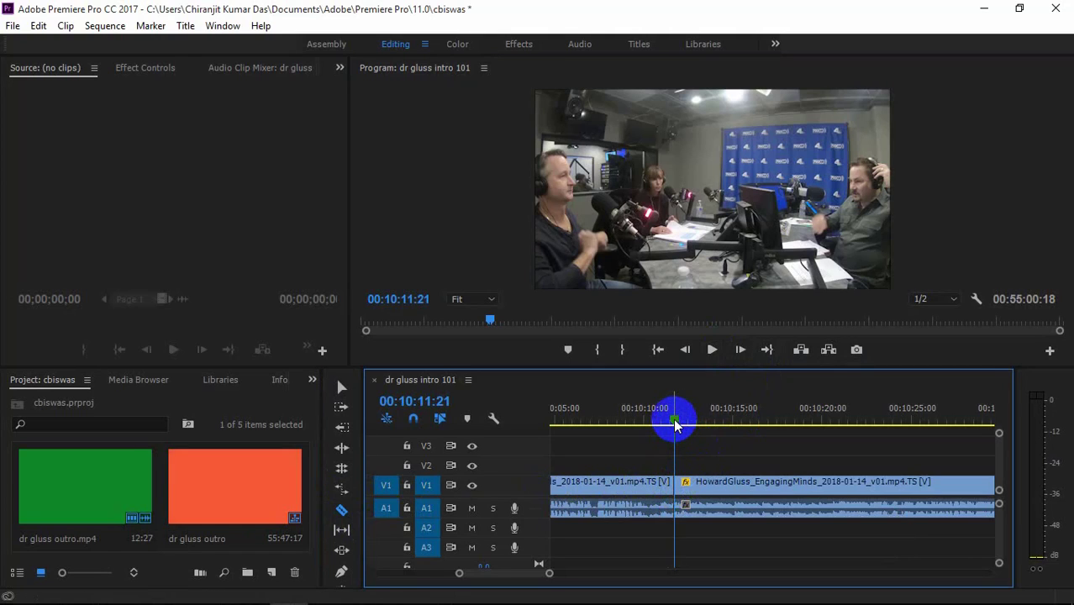
Play on from the ten-minute cut and split the interview clip at 00:12:50:02 with the Razor tool
click(712, 351)
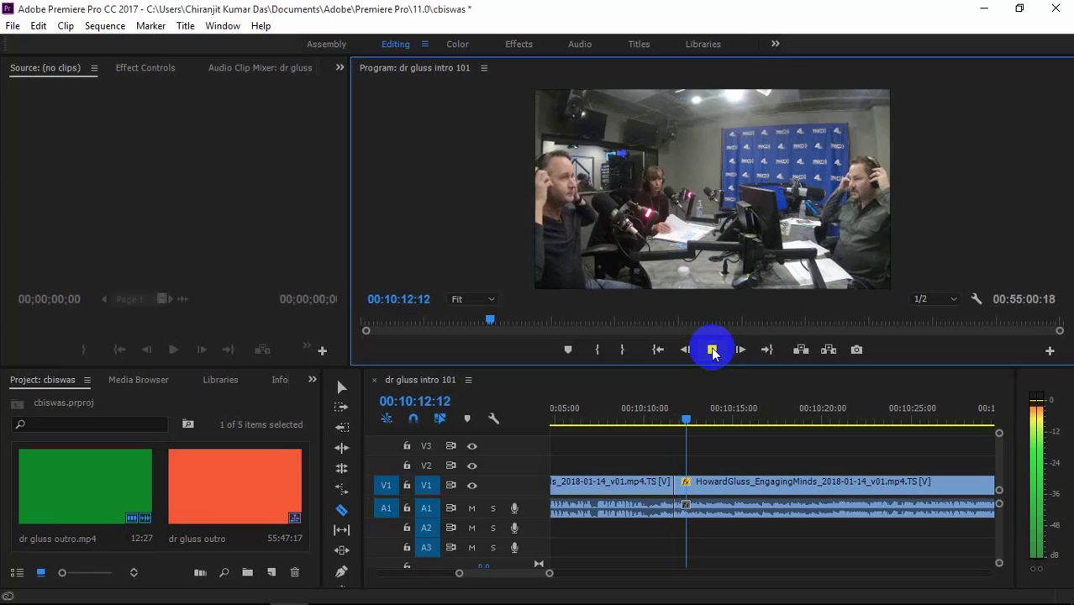
drag(918, 422, 890, 426)
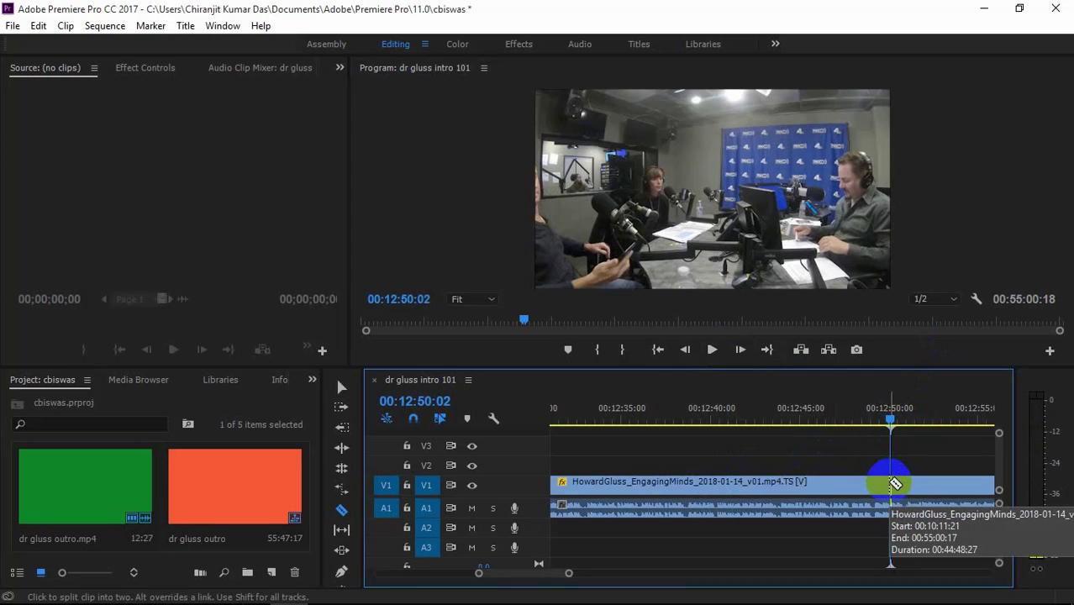
click(895, 484)
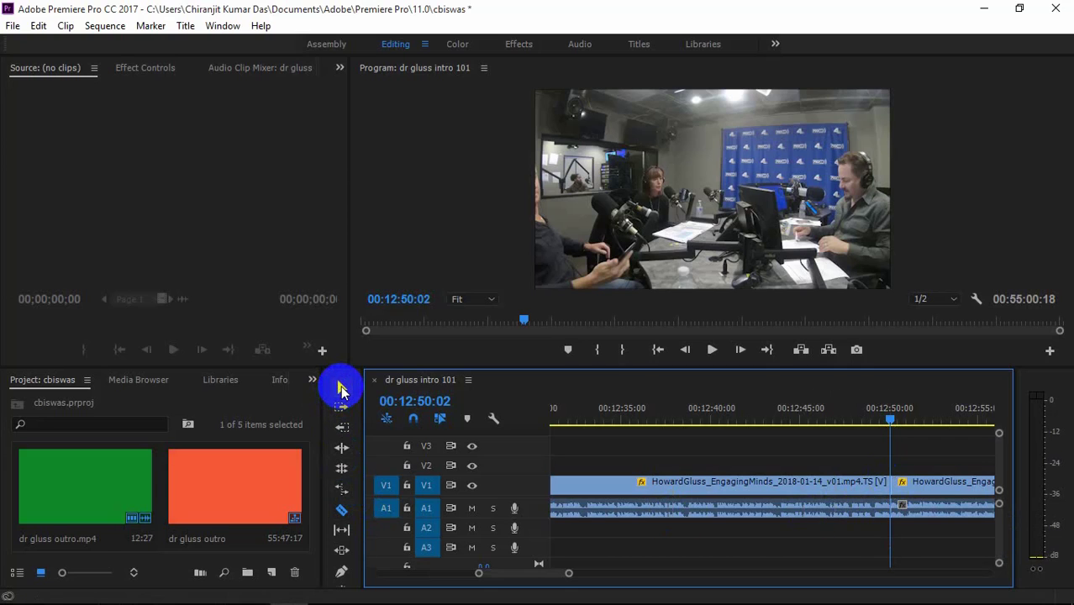
Ripple delete the interview segment between the cuts at 00:10:11:21 and 00:12:50:02
click(341, 389)
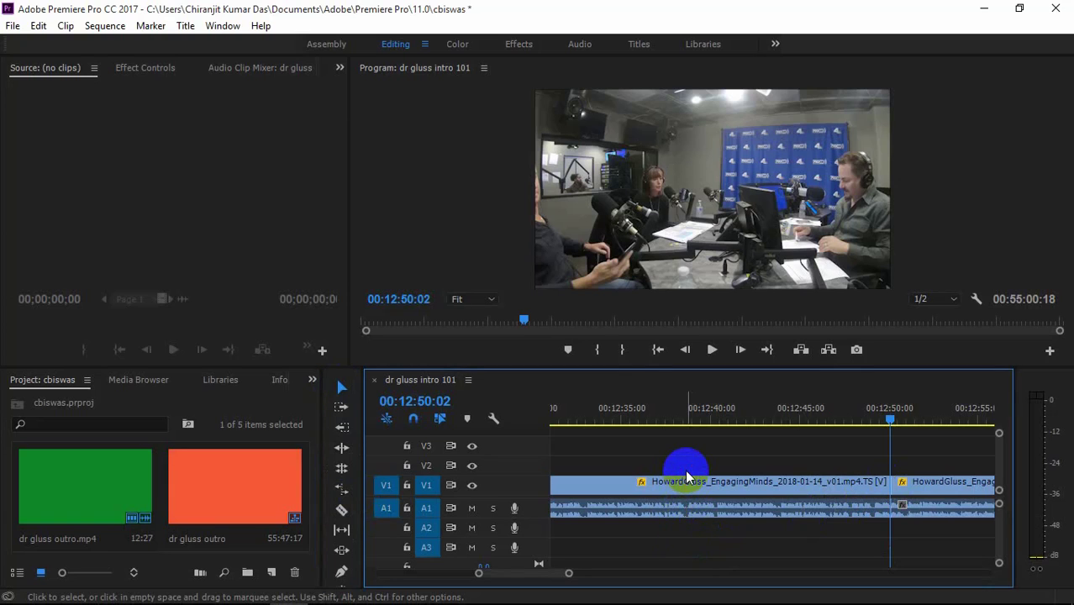
click(712, 485)
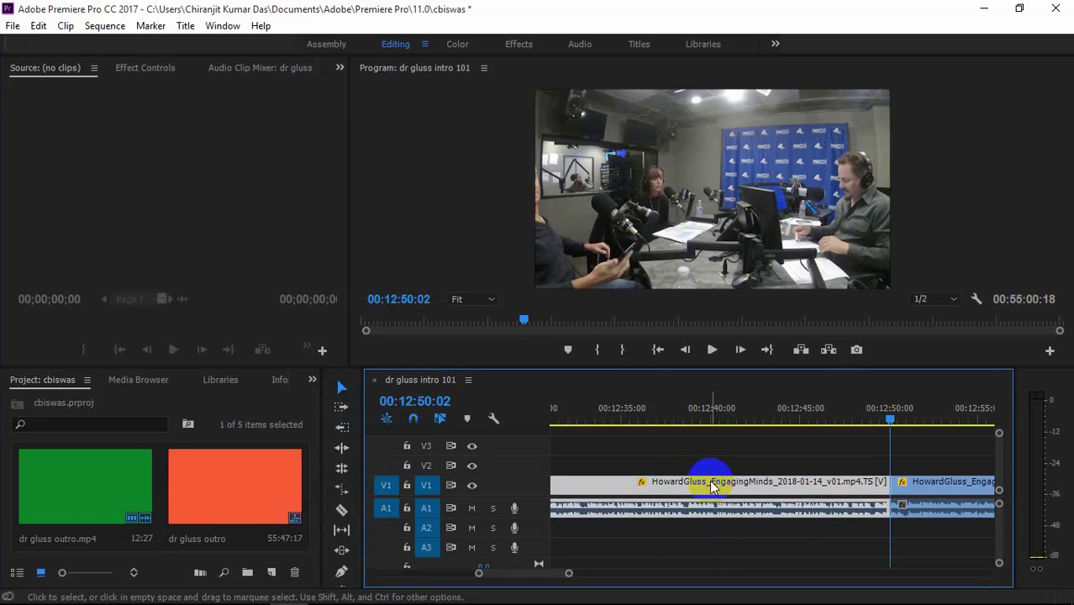
right_click(711, 486)
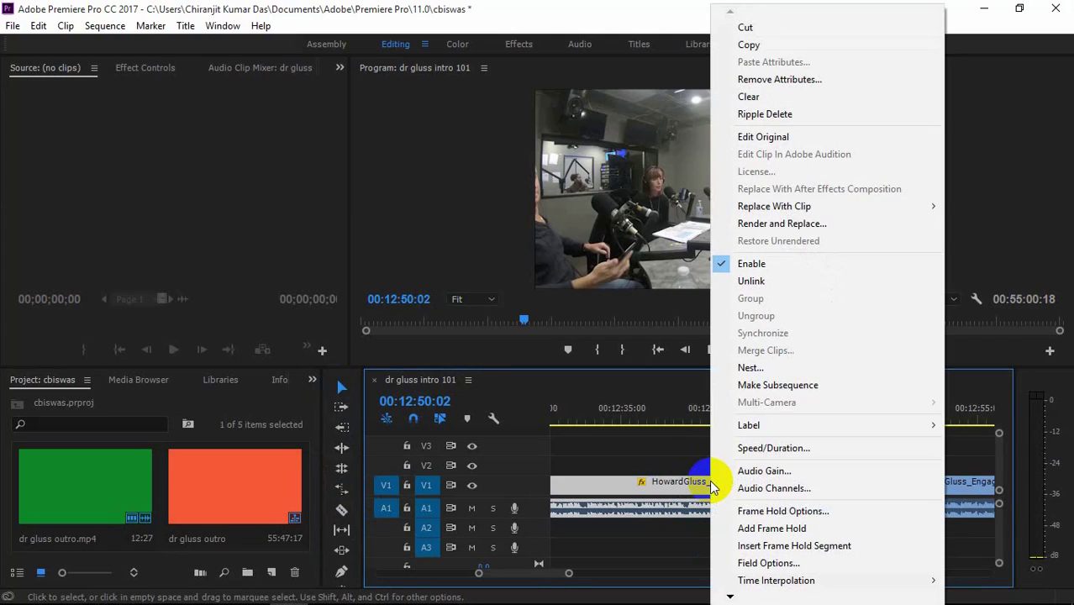
click(765, 114)
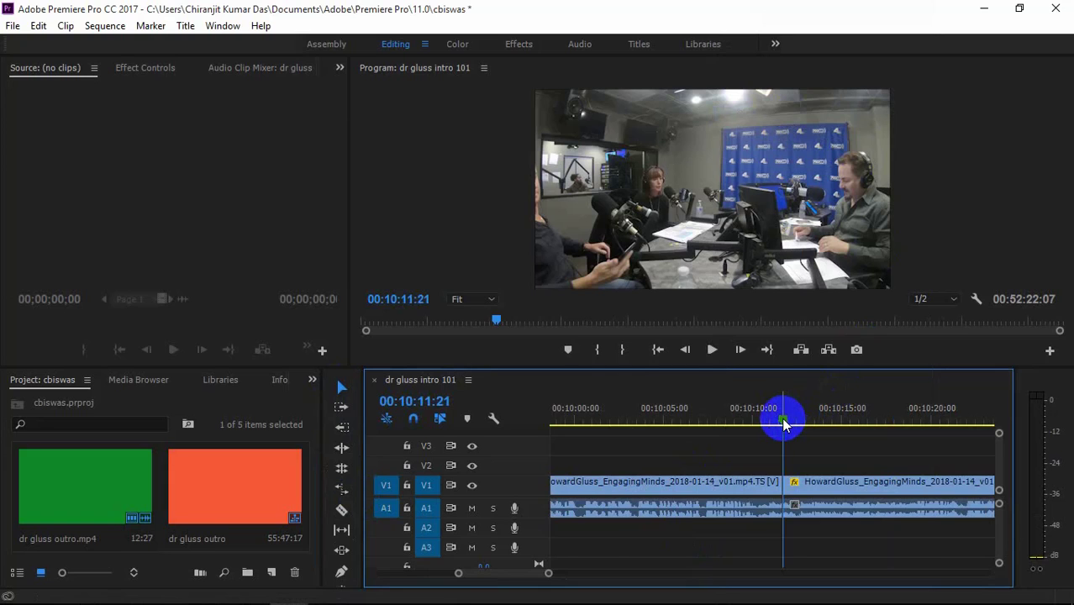
Play across the join after the ten-minute mark and split the clip at 00:10:13:11 with the Razor tool
drag(783, 423, 762, 420)
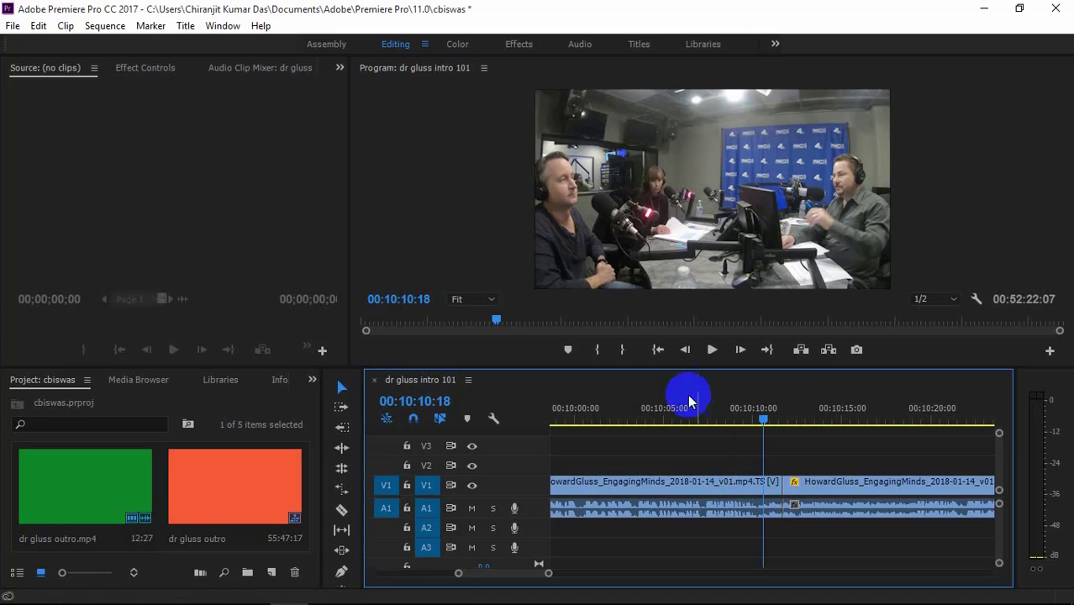
click(708, 358)
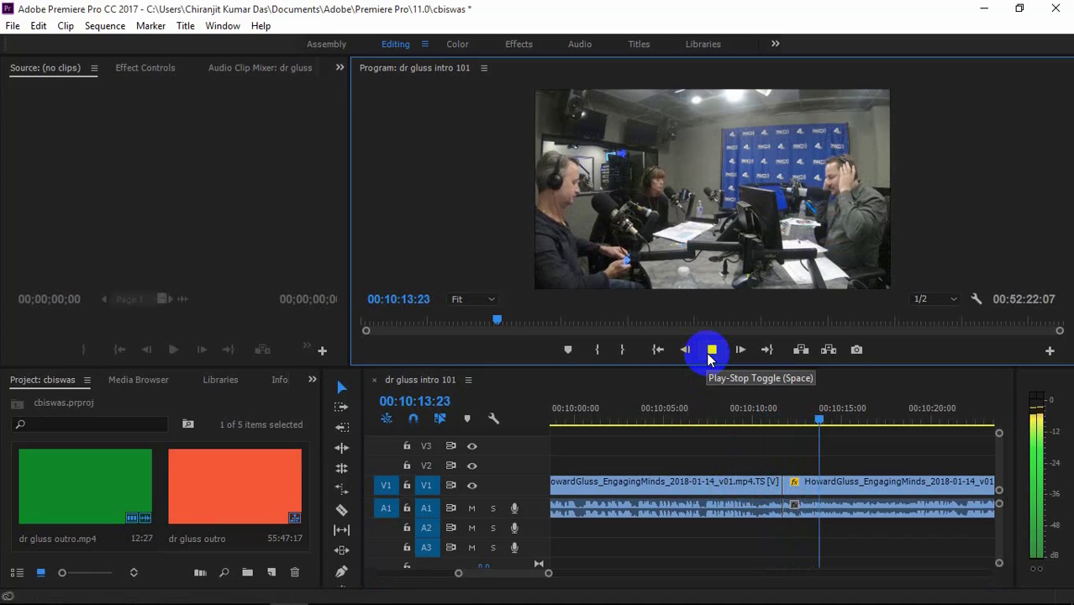
click(710, 351)
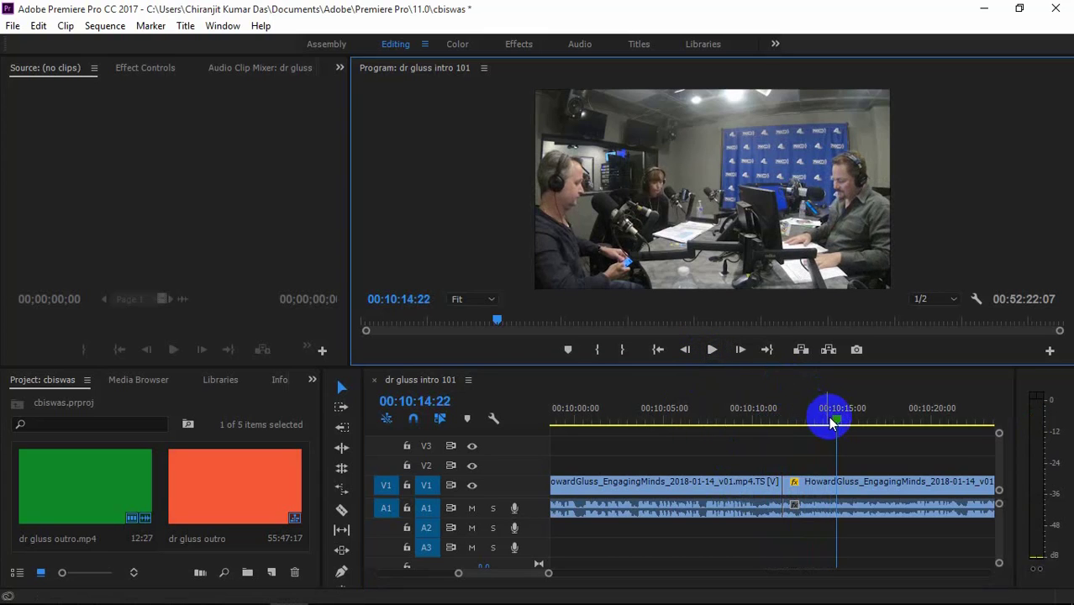
mouse_move(837, 422)
mouse_down()
mouse_move(819, 429)
mouse_move(827, 424)
mouse_up()
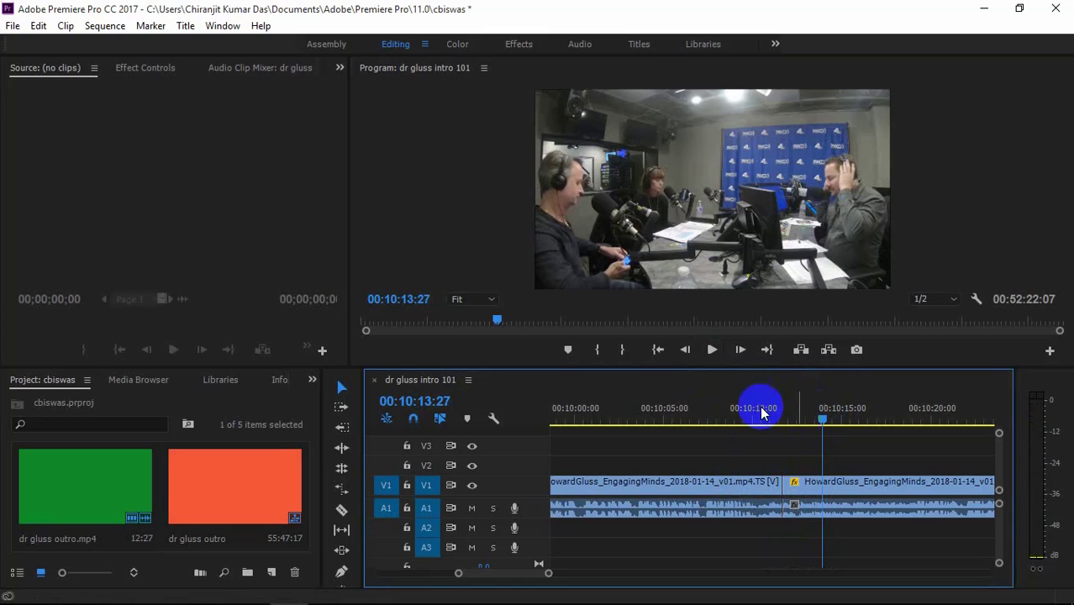
click(713, 351)
click(712, 351)
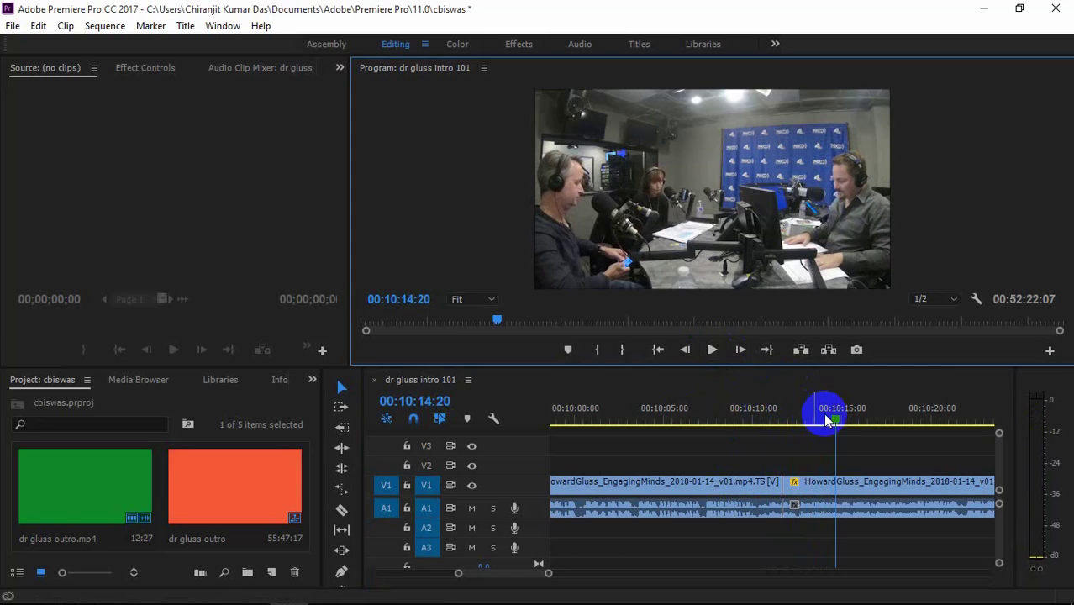
drag(839, 423, 814, 422)
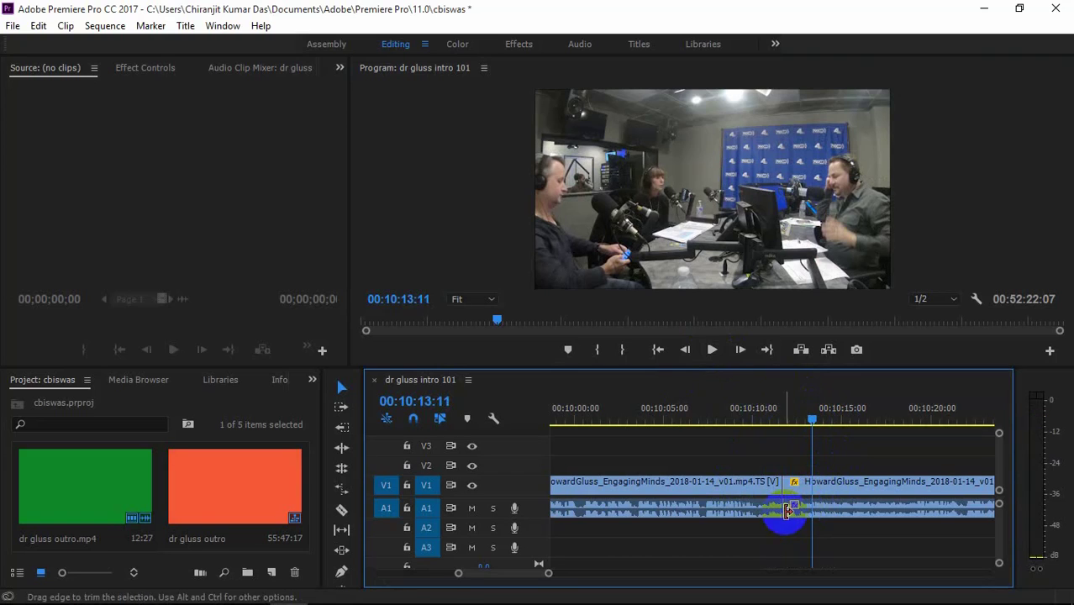
click(341, 509)
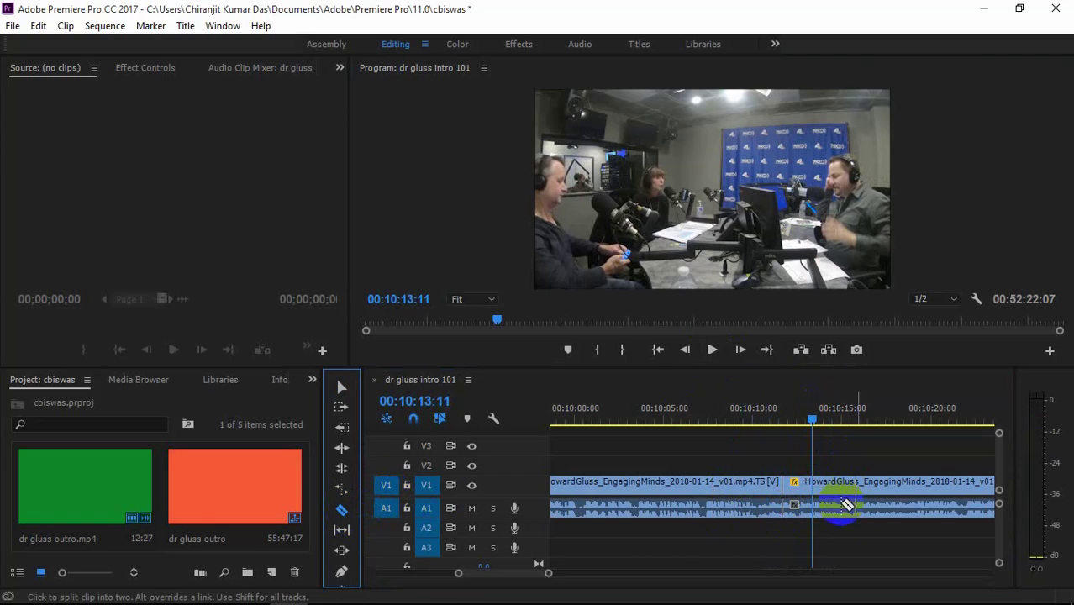
click(815, 502)
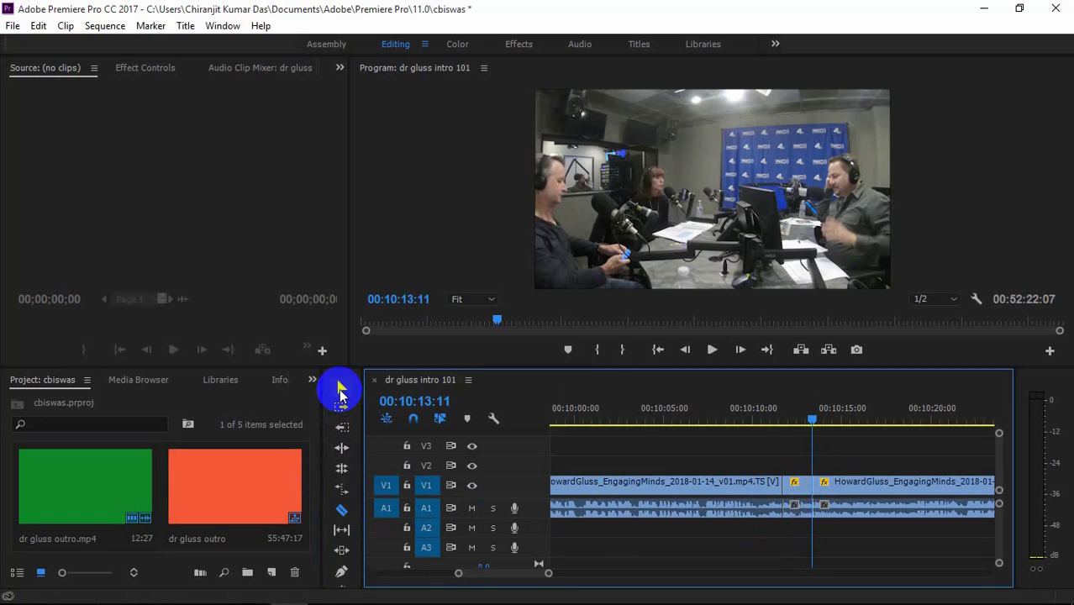
Ripple delete the short leftover segment between 00:10:11:21 and 00:10:13:11
click(341, 386)
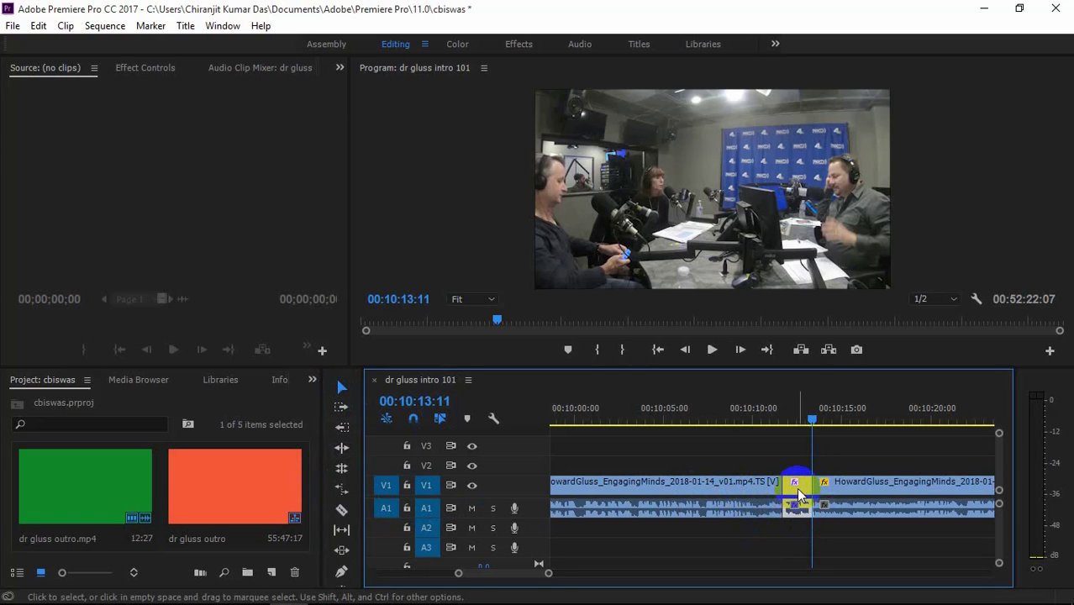
click(799, 512)
right_click(798, 510)
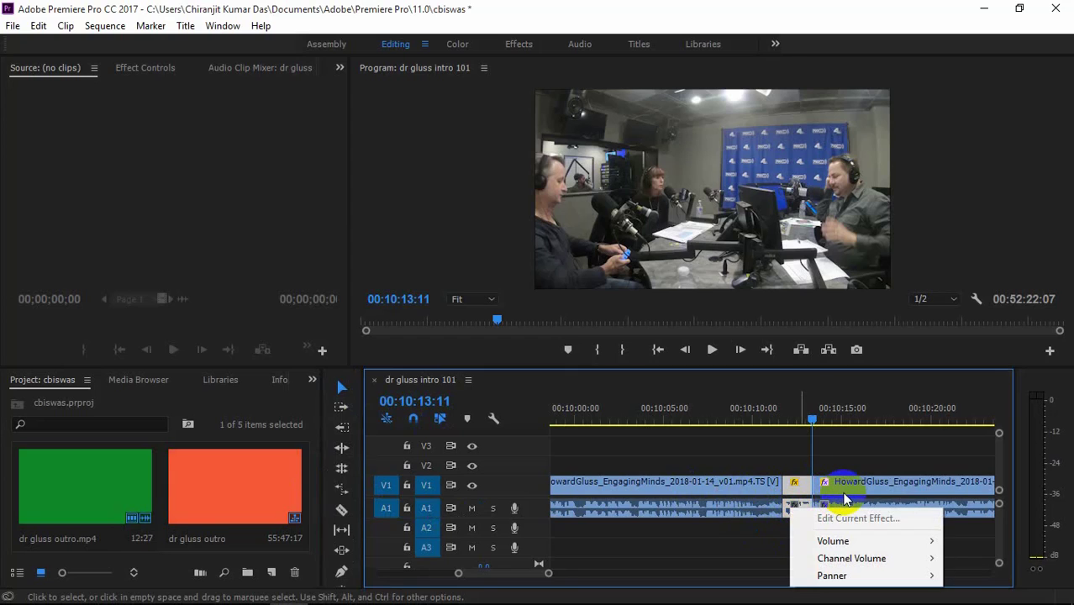
click(805, 534)
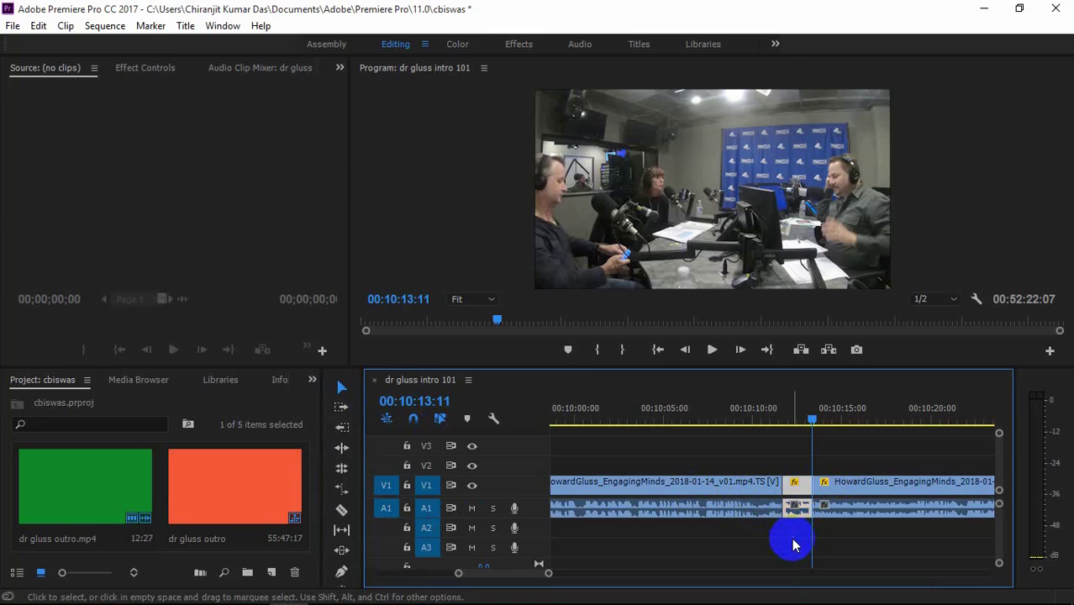
click(794, 483)
right_click(794, 491)
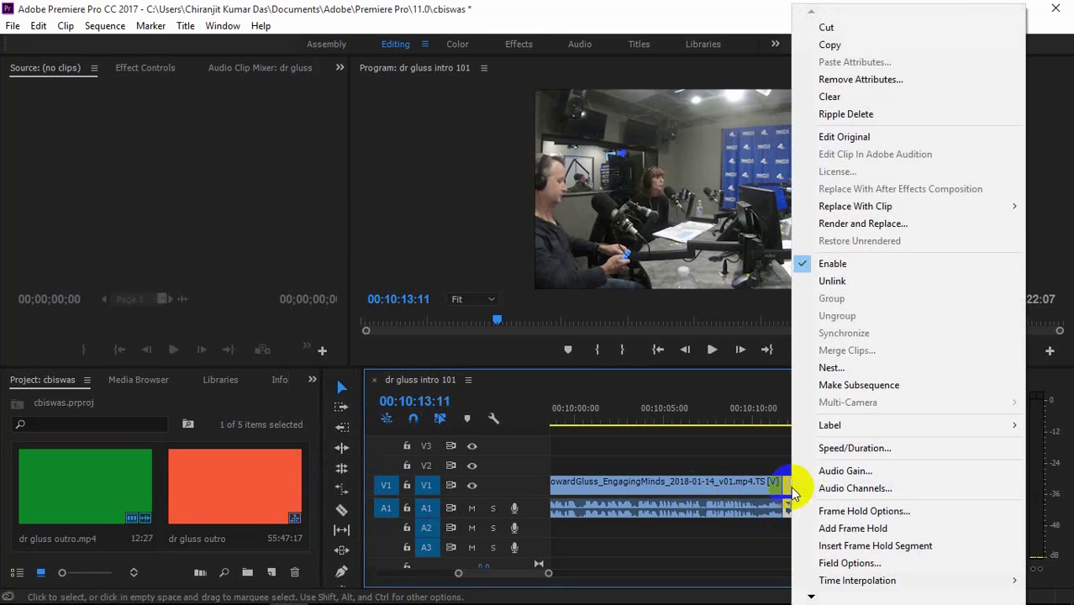
click(845, 113)
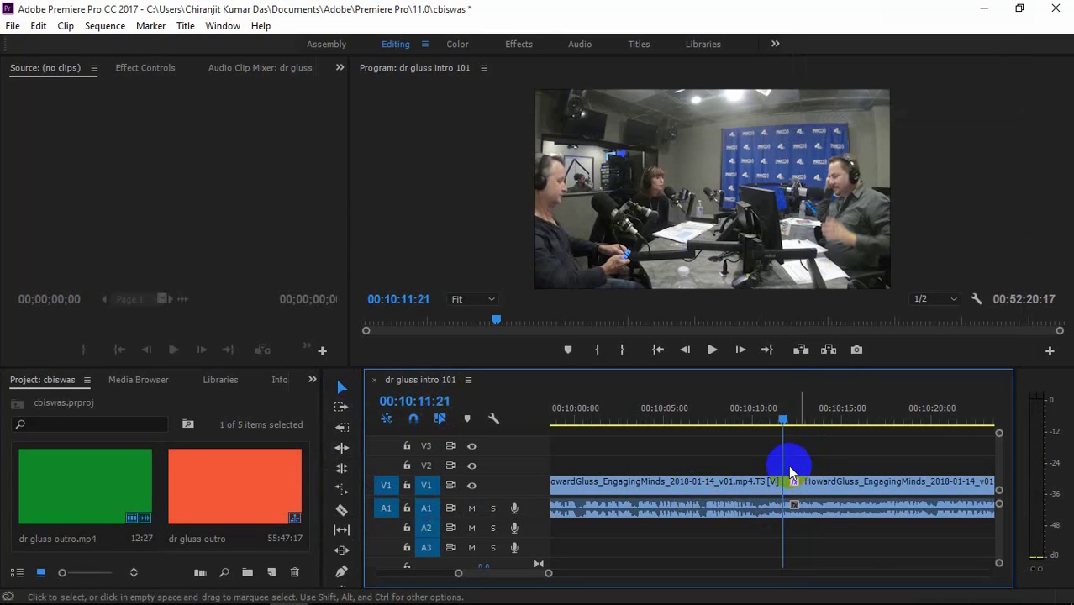
Play the interview across the join at 00:10:11:21, starting from 00:10:09:18, to check the edit
drag(784, 424, 745, 424)
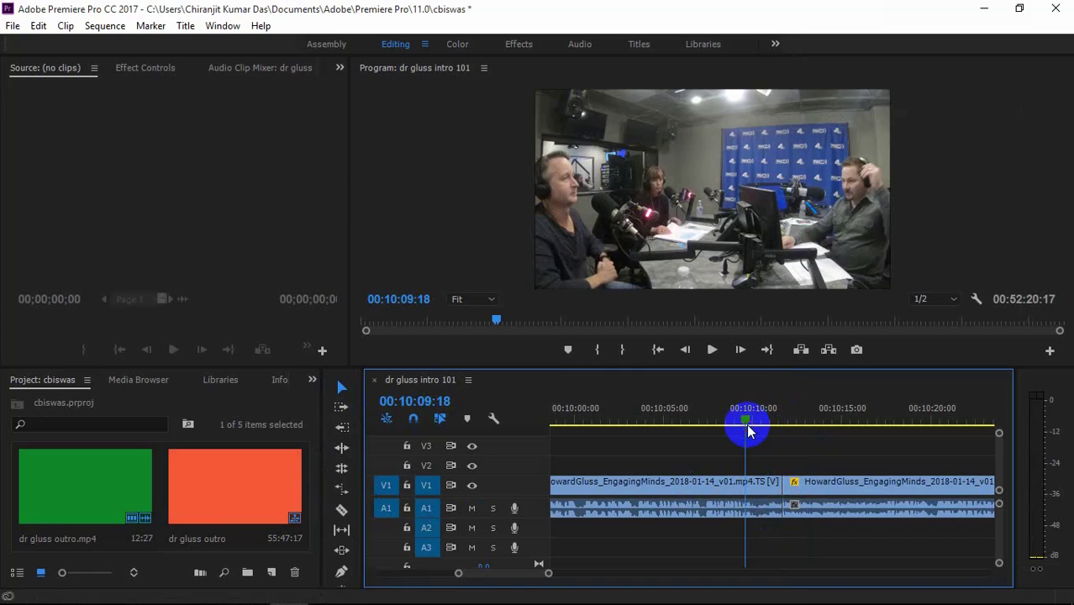
click(712, 349)
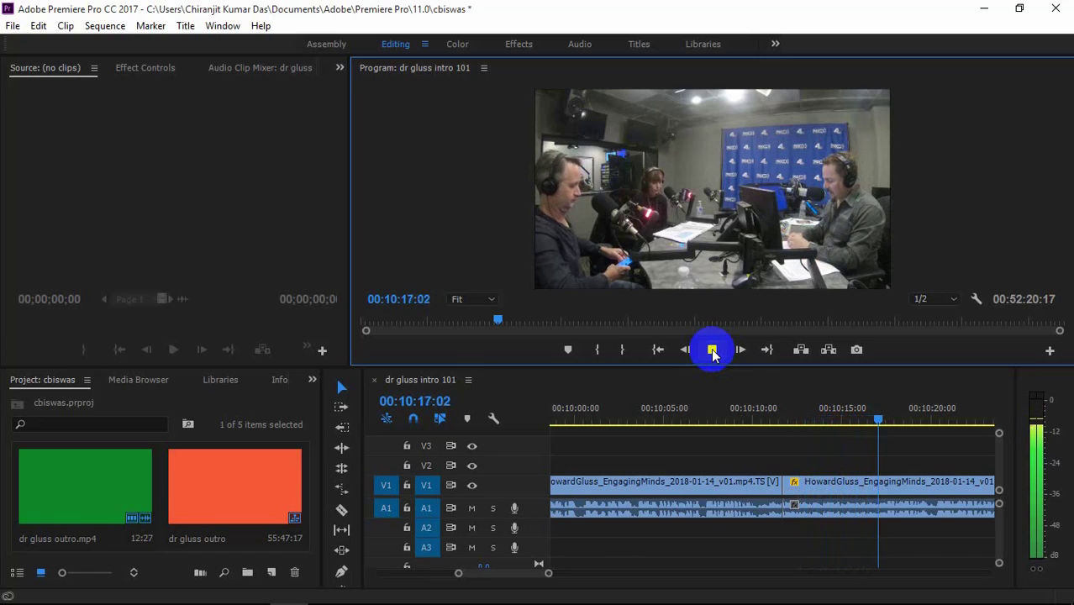
click(712, 351)
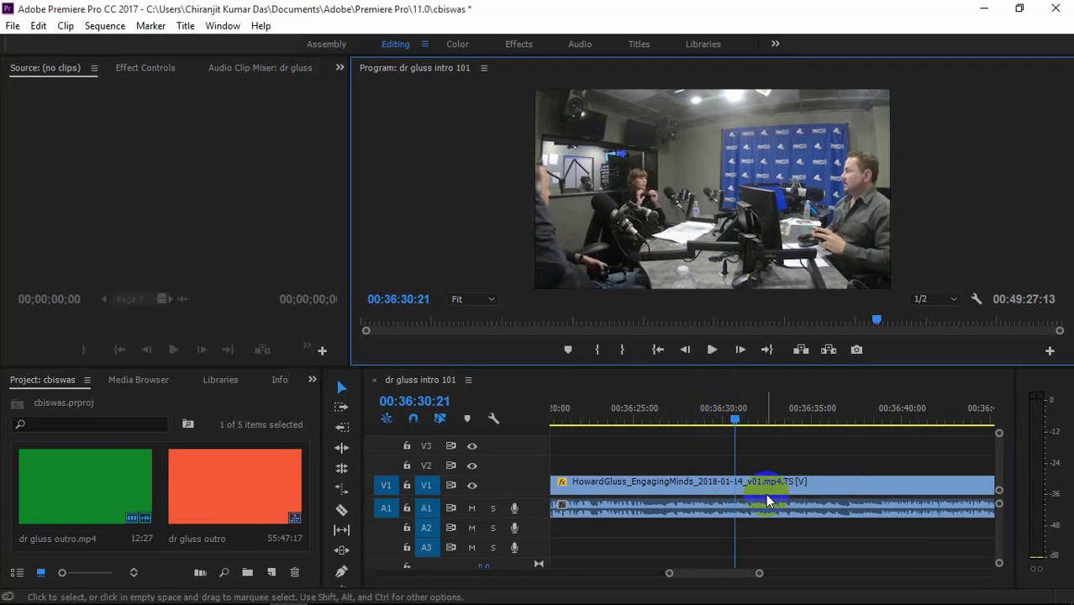
Split the interview clip at 00:36:30:21 with the Razor tool
click(734, 418)
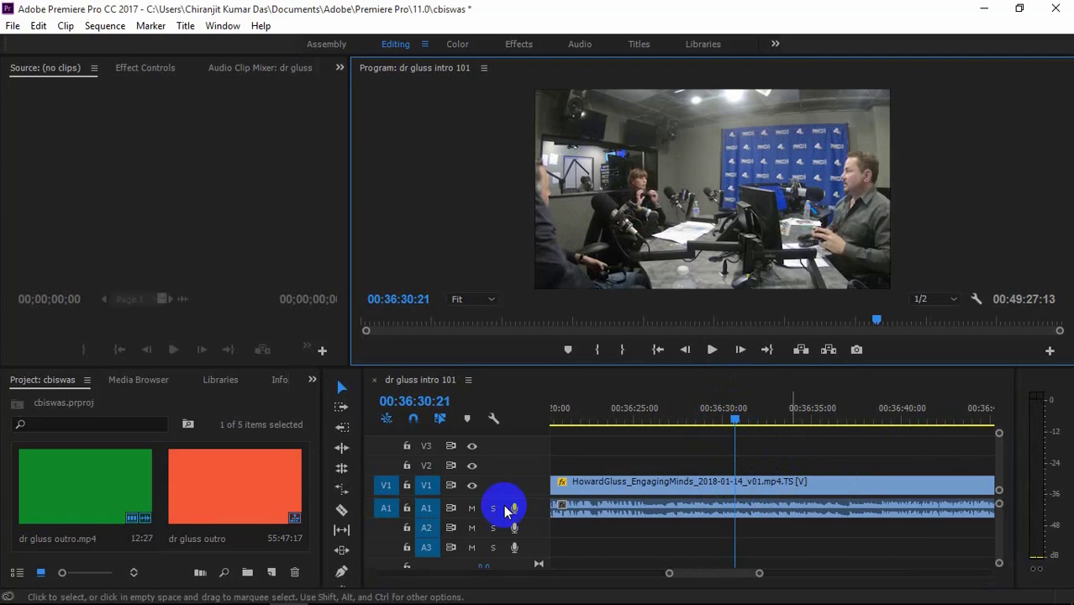
click(341, 513)
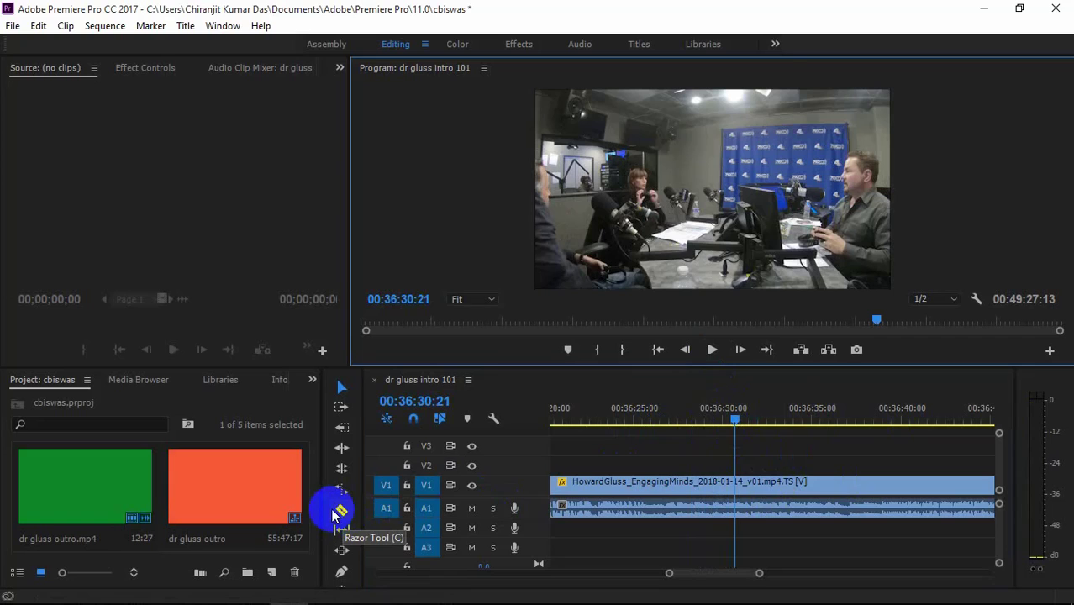
click(341, 513)
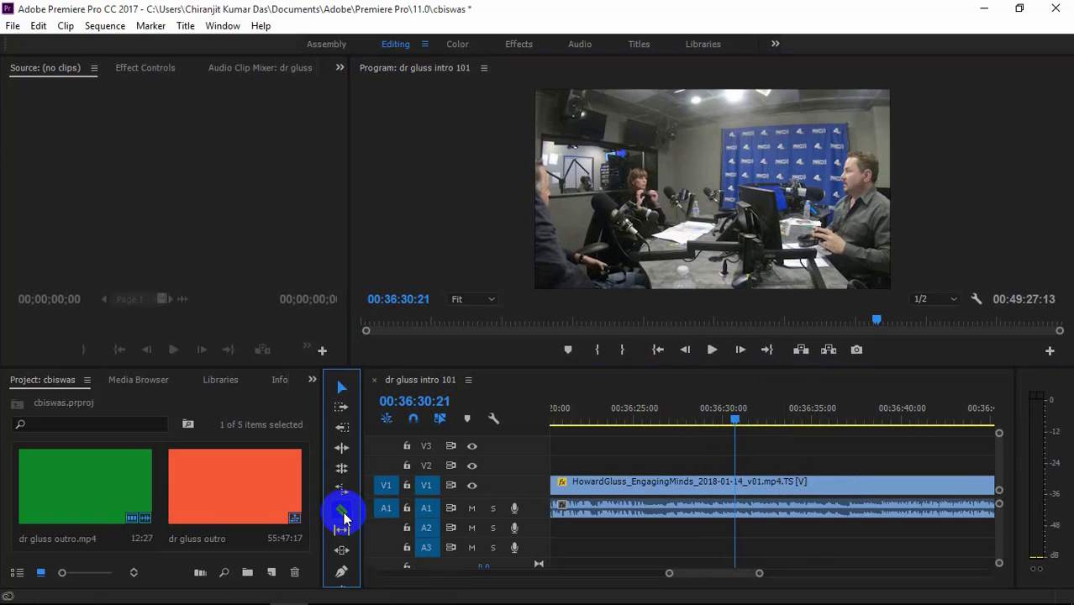
click(738, 516)
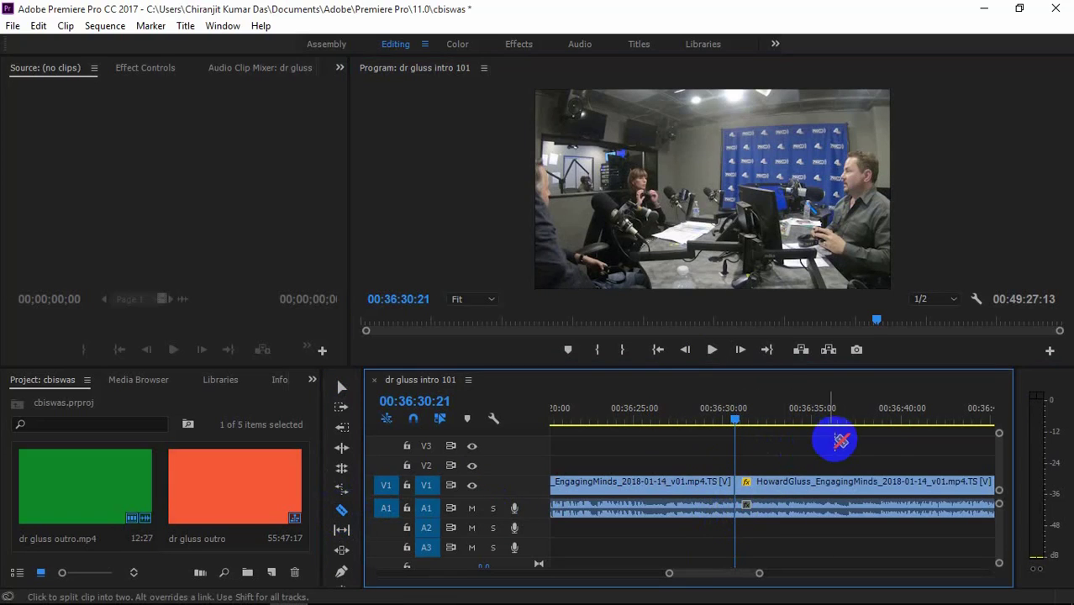
Skim forward through the interview to 00:39:09:19 and split the clip there with the Razor tool
click(712, 351)
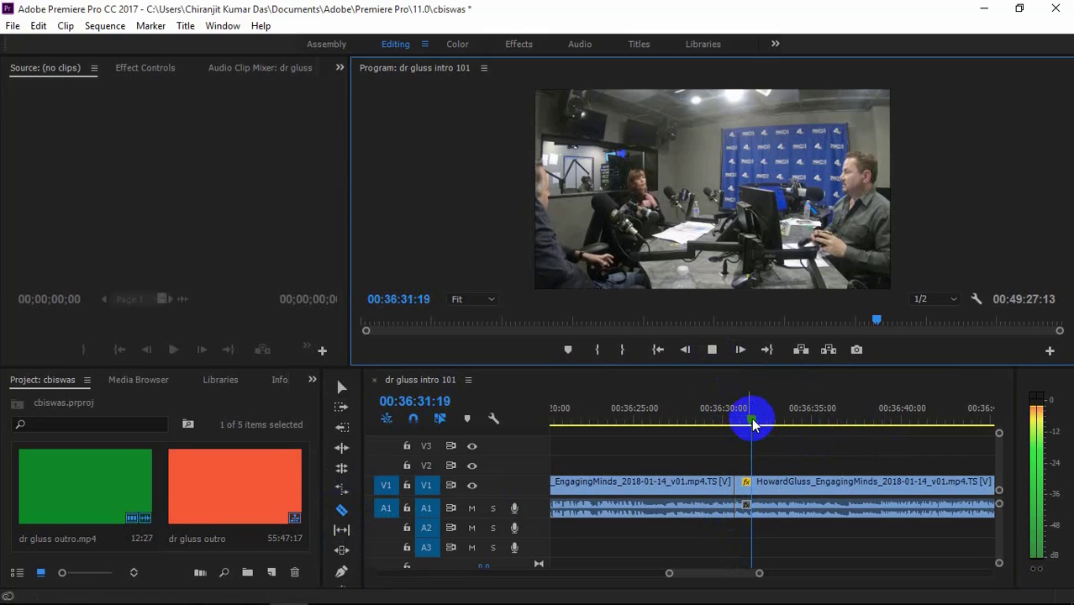
click(775, 424)
drag(775, 422, 855, 427)
click(914, 321)
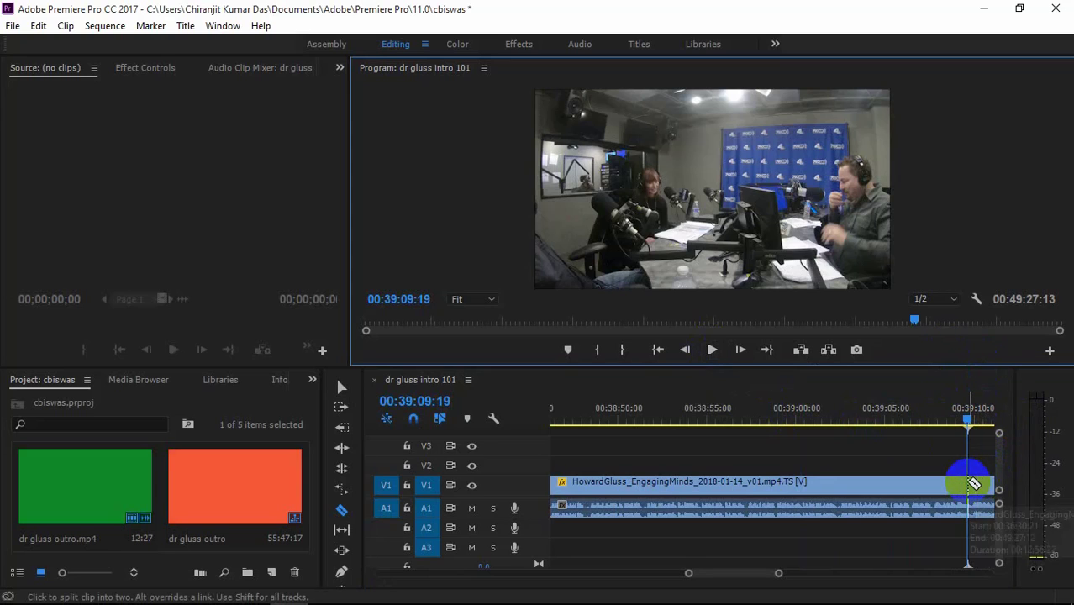
click(973, 488)
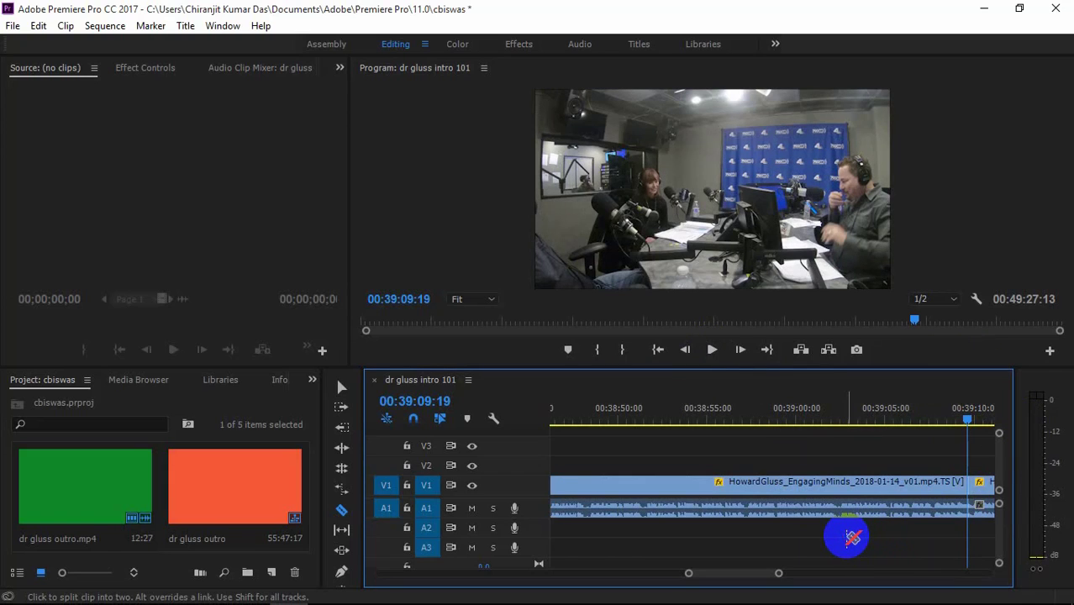
Ripple delete the interview segment between the cuts at 00:36:30:21 and 00:39:09:19
click(341, 386)
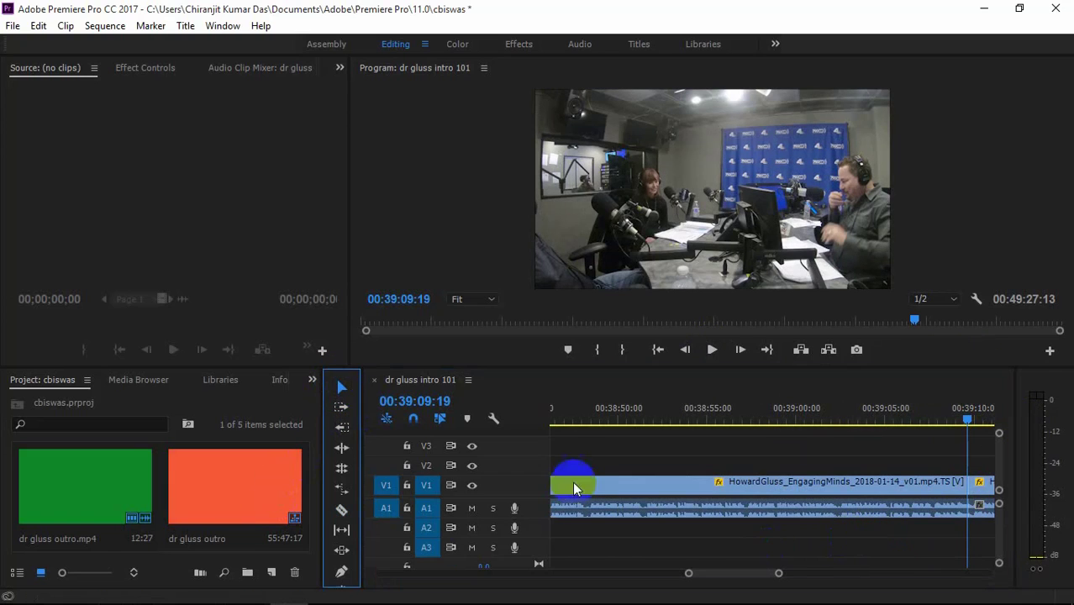
click(757, 509)
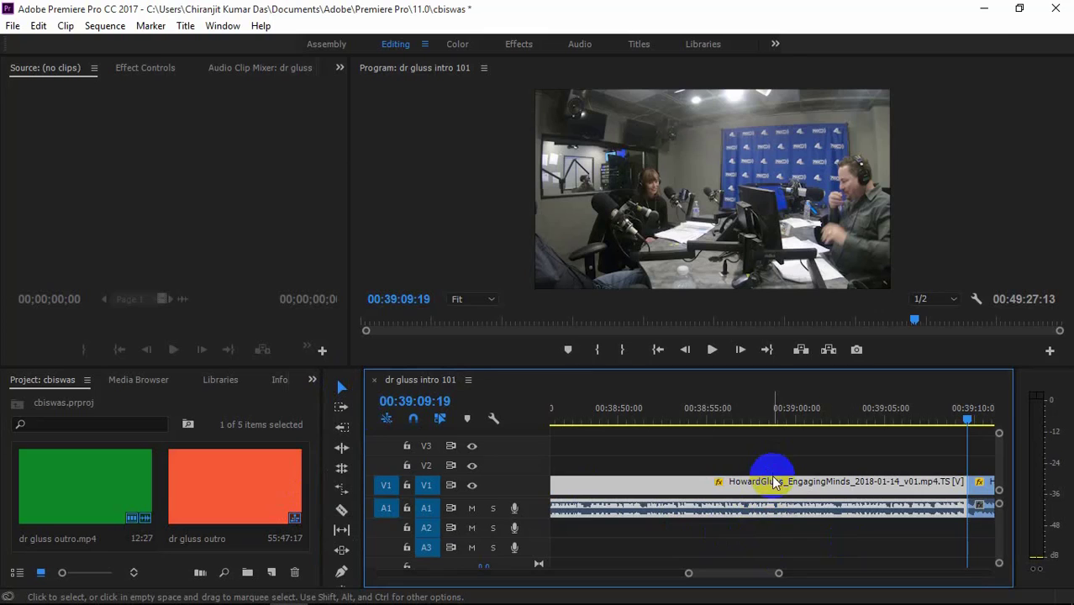
right_click(775, 488)
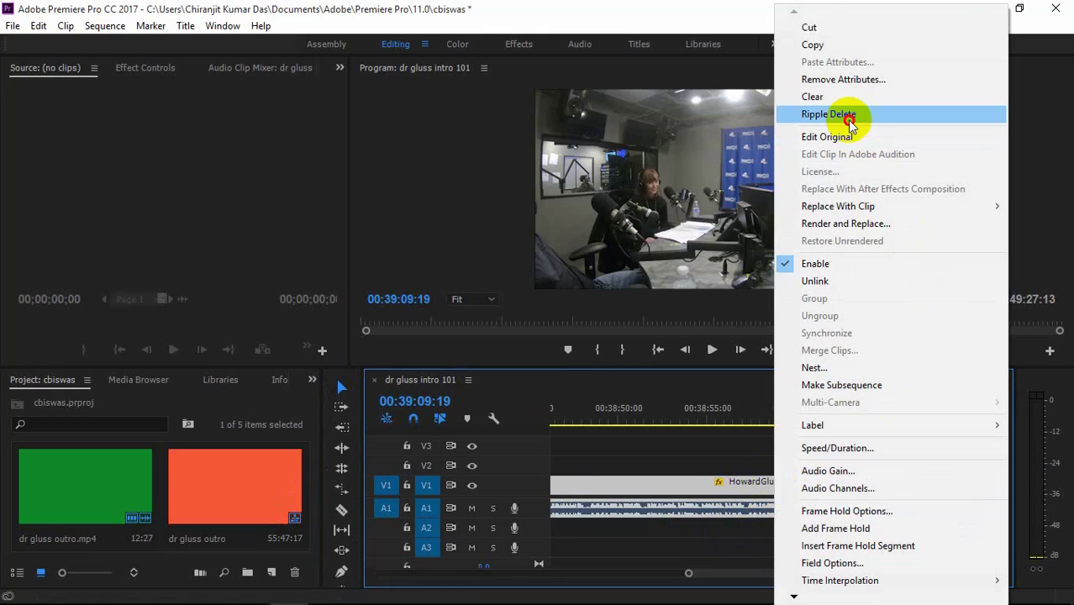
click(871, 107)
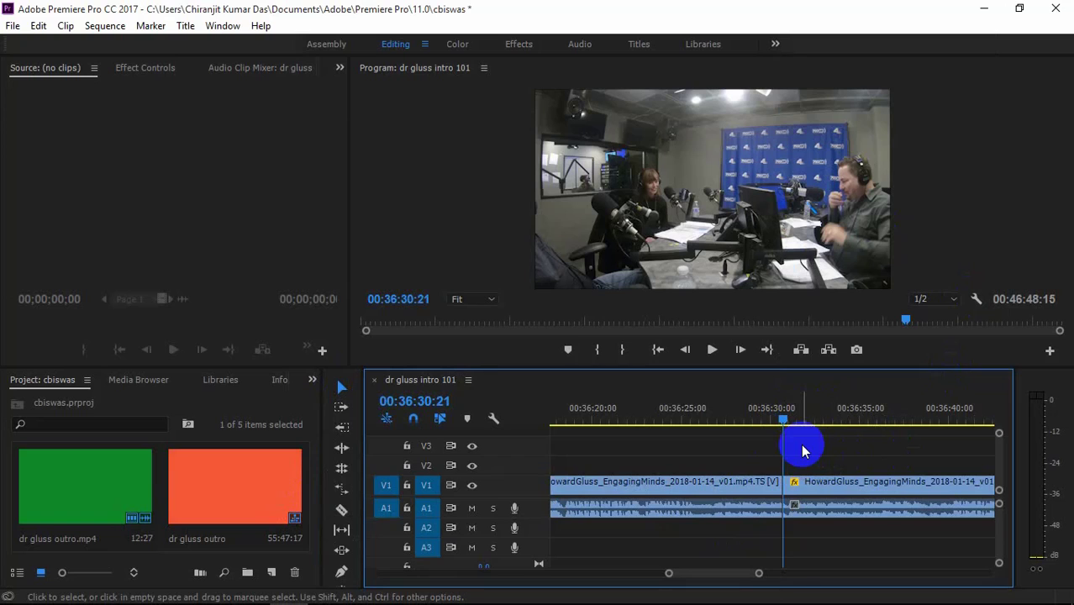
Play the interview across the join at 00:36:30:21, starting from 00:36:29:07, to check the edit
drag(782, 422, 757, 429)
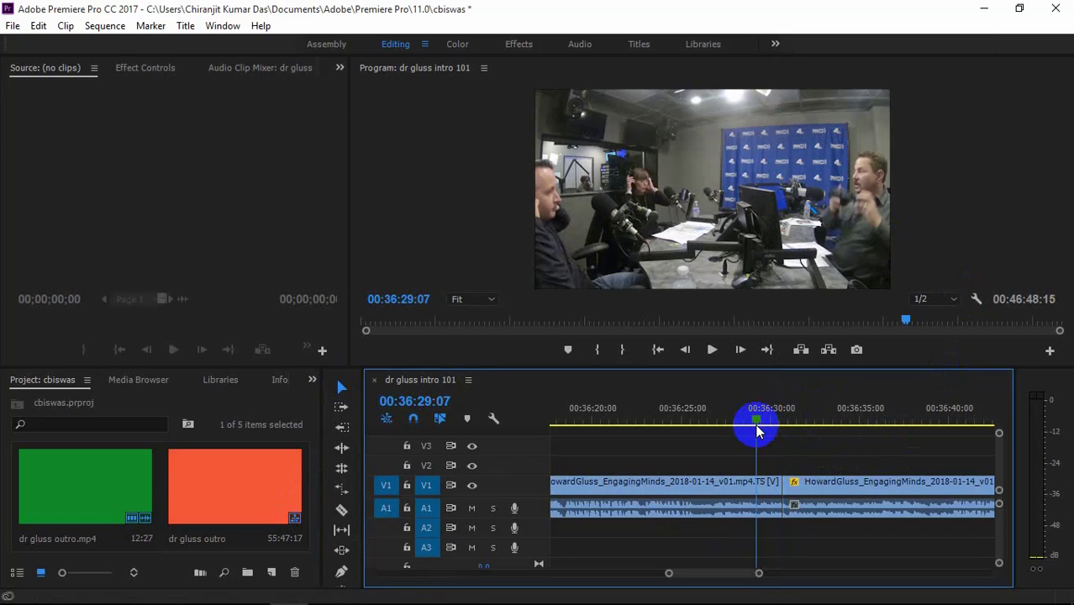
click(712, 350)
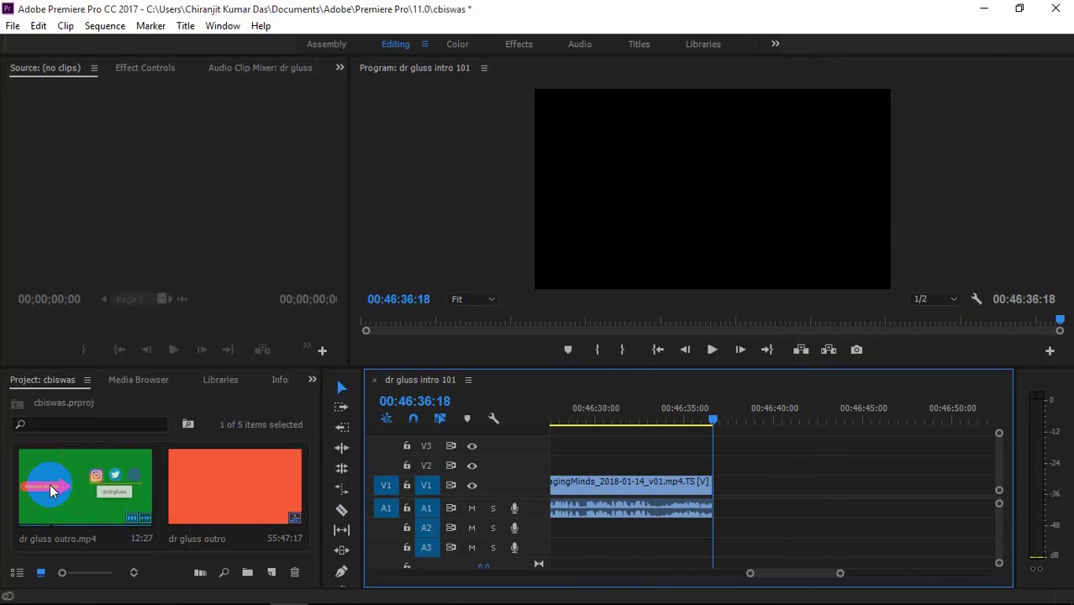
Append dr gluss outro.mp4 to the end of the interview at 00:46:36:18 and play across the join from 00:46:35:08
drag(42, 483, 714, 511)
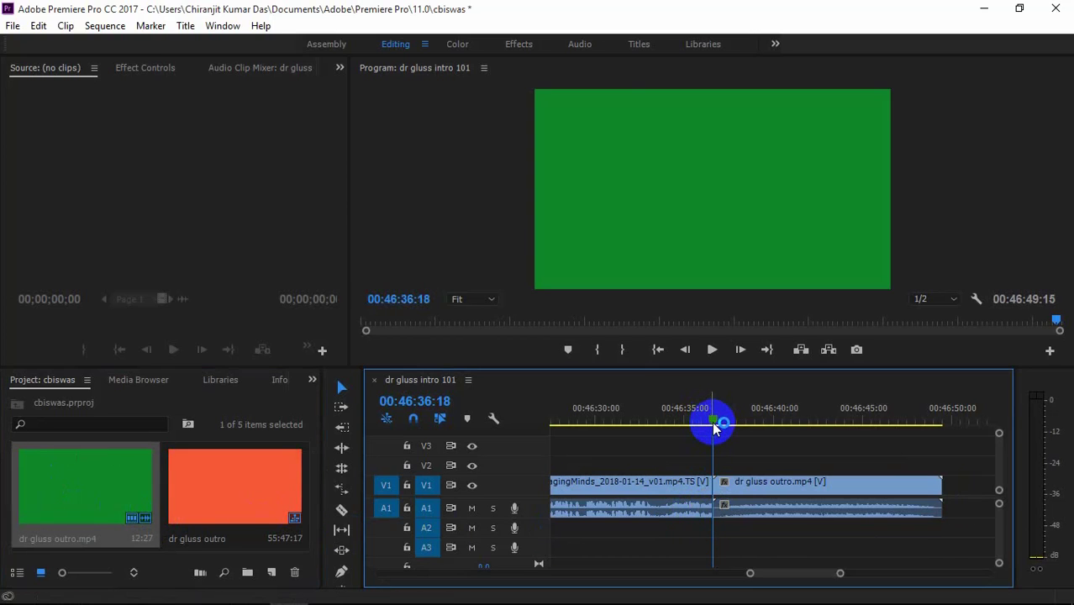
drag(715, 427, 690, 420)
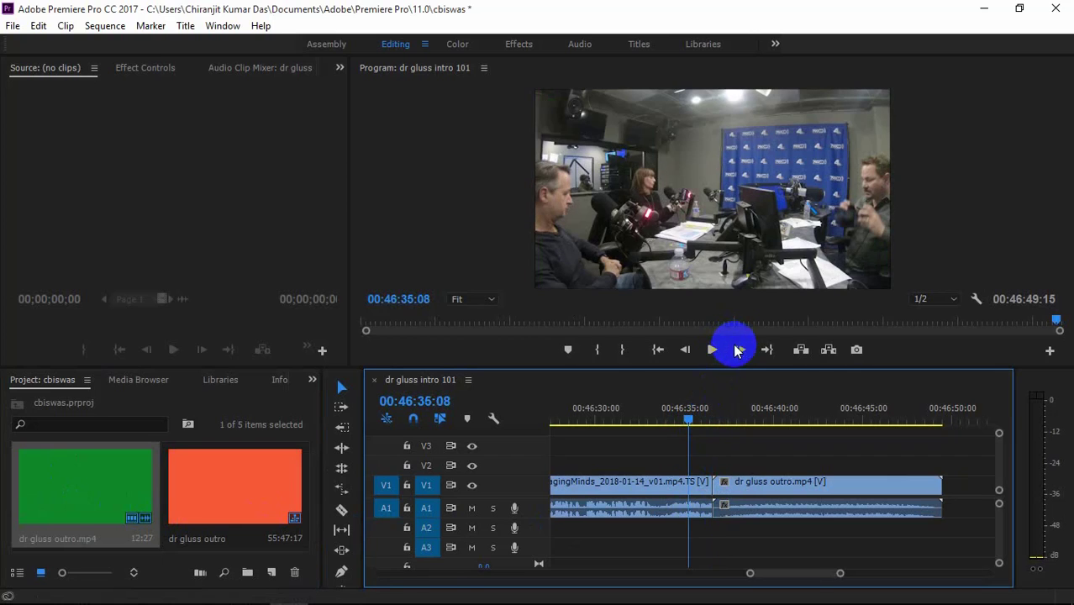
click(711, 350)
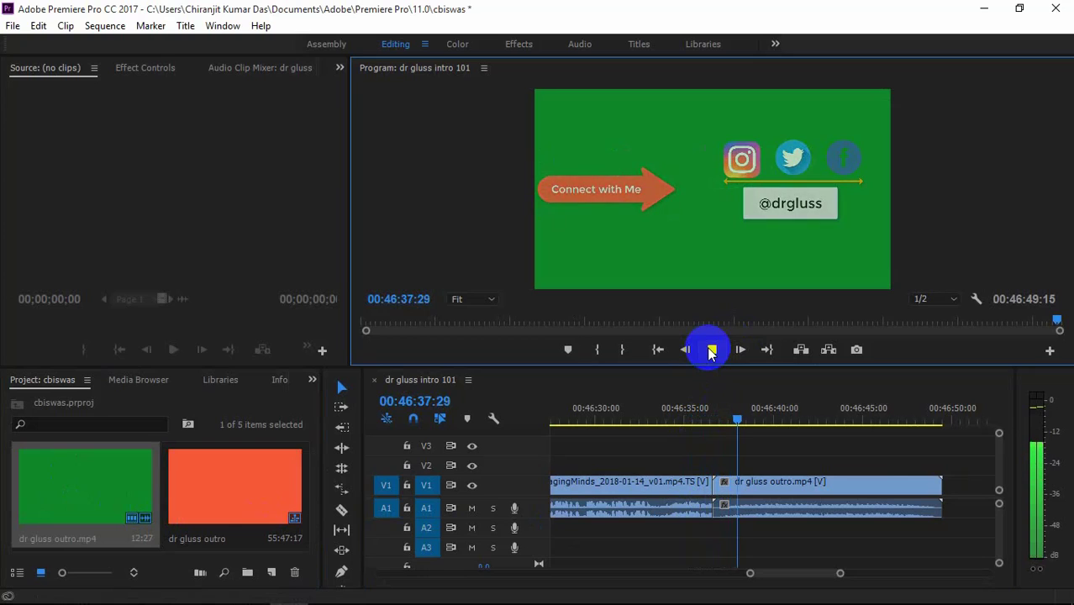
click(710, 350)
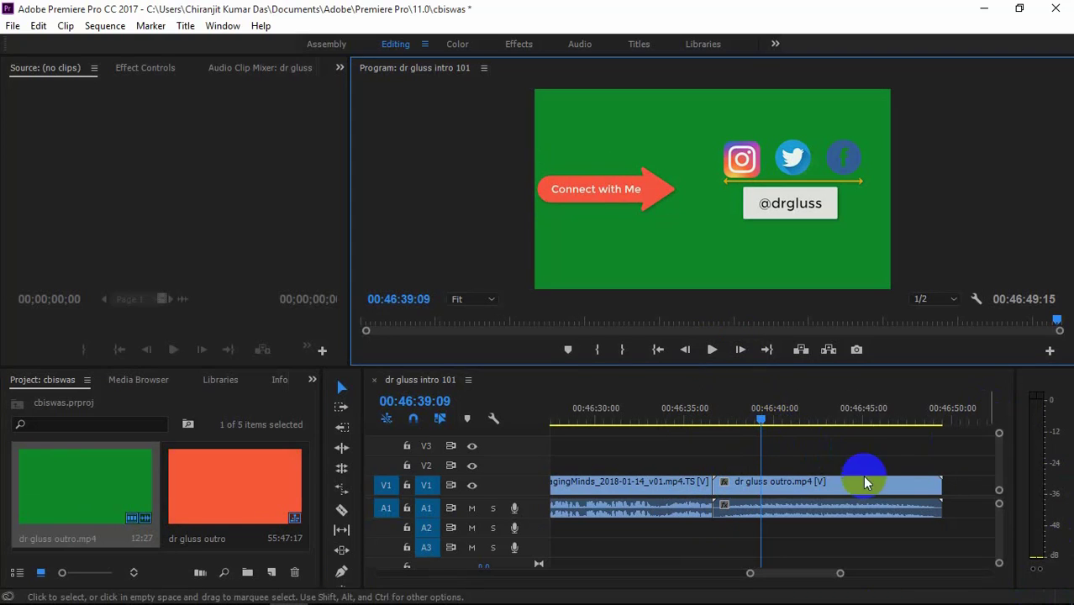
Open the media export settings for the sequence and choose H.264 as the format
click(14, 27)
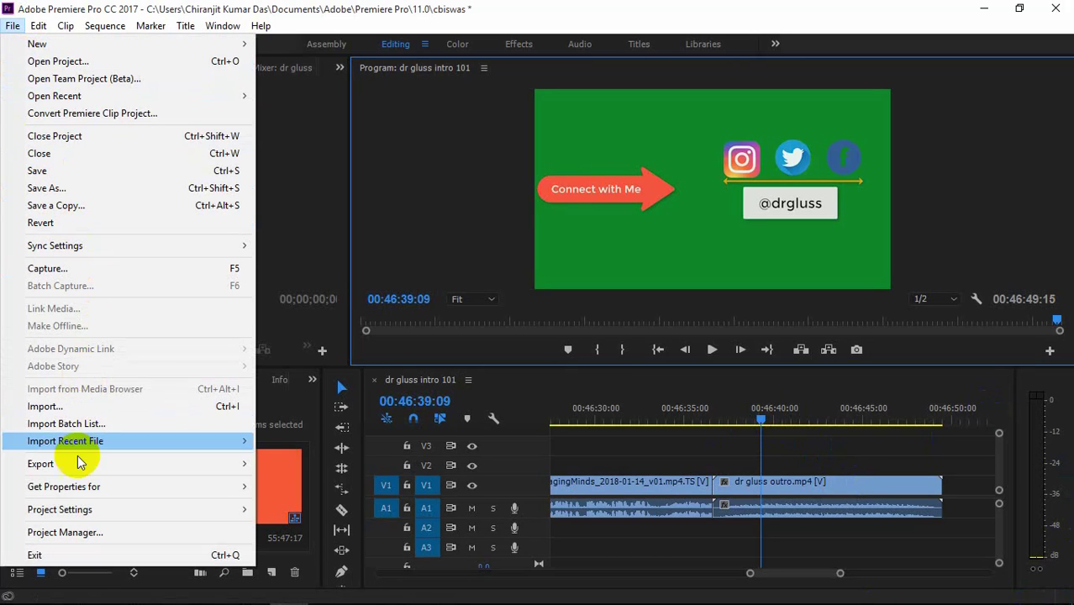
mouse_move(74, 471)
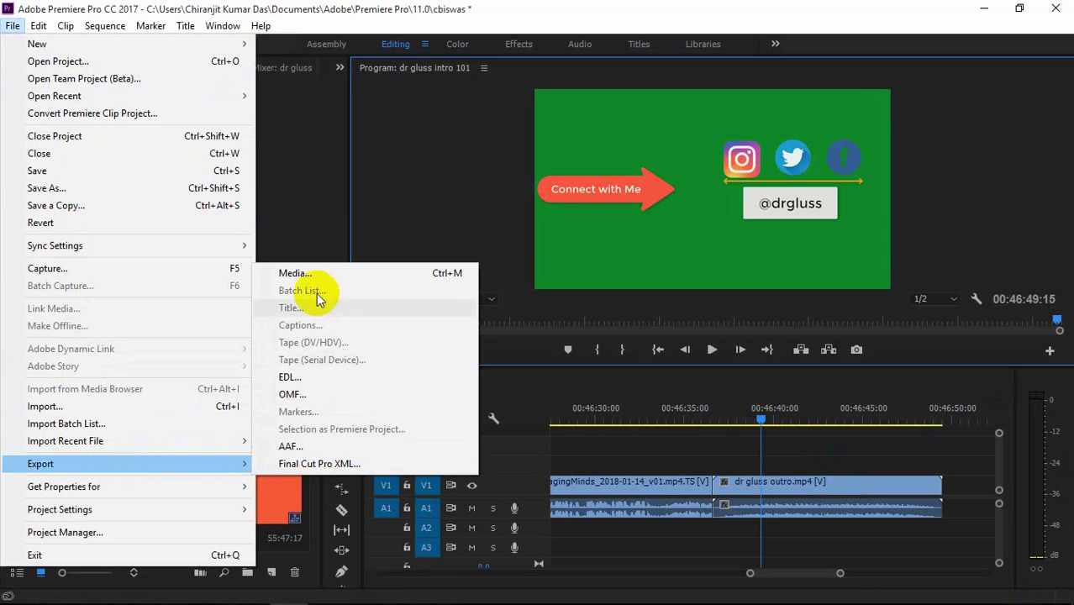
click(308, 274)
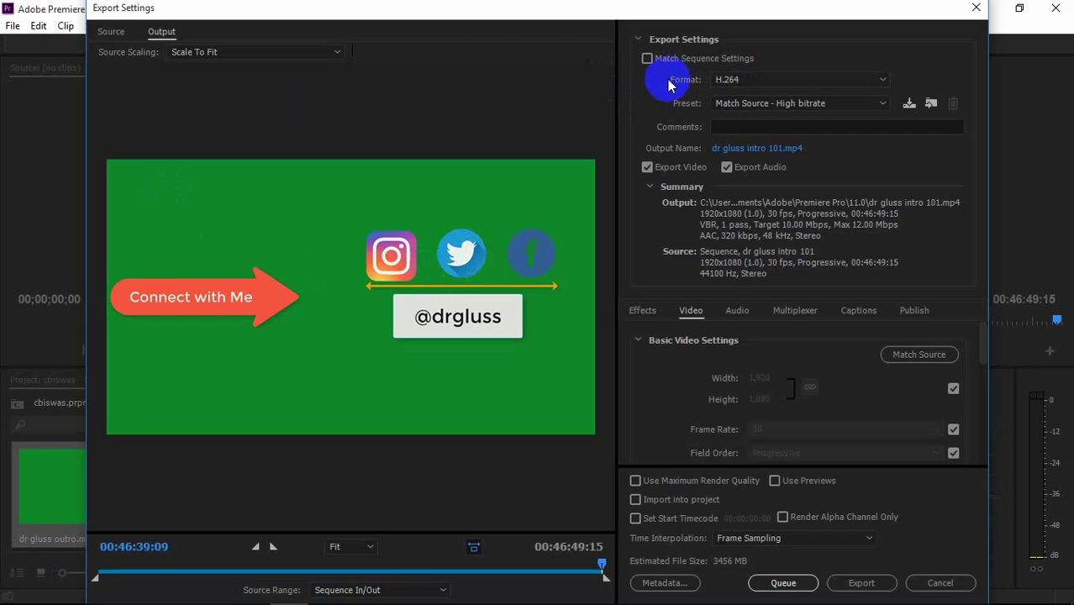
click(730, 79)
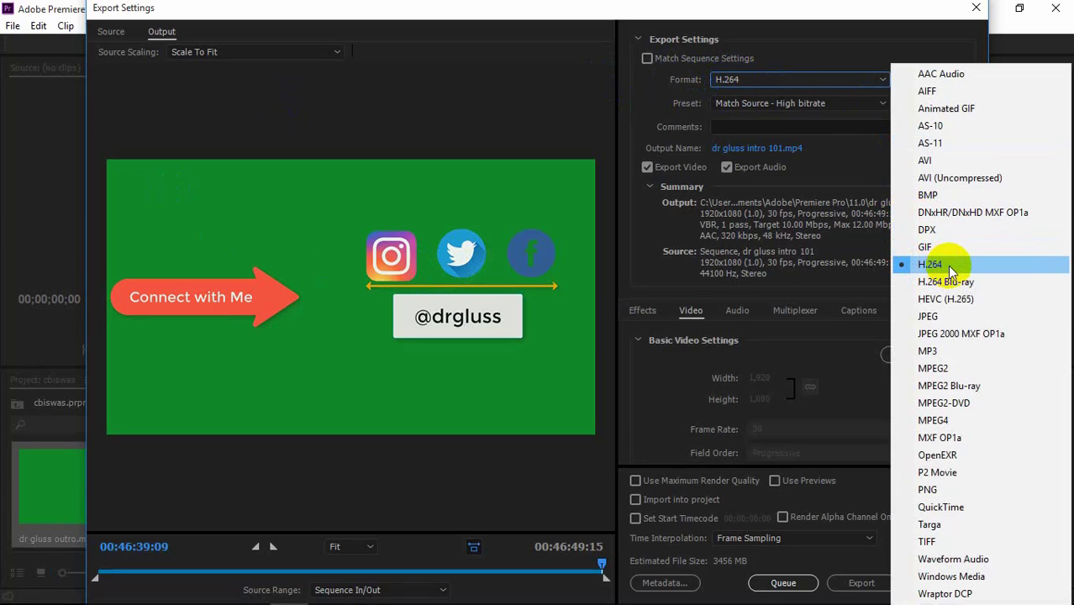
click(949, 266)
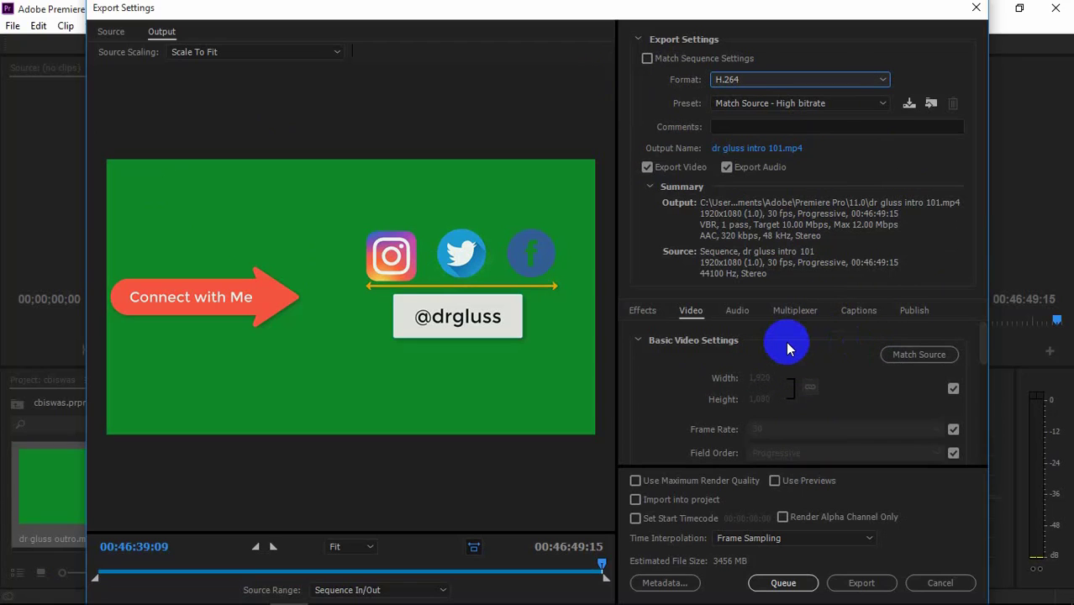
Check the output file's name and save location without changing them, and export the sequence as dr gluss intro 101.mp4
click(756, 149)
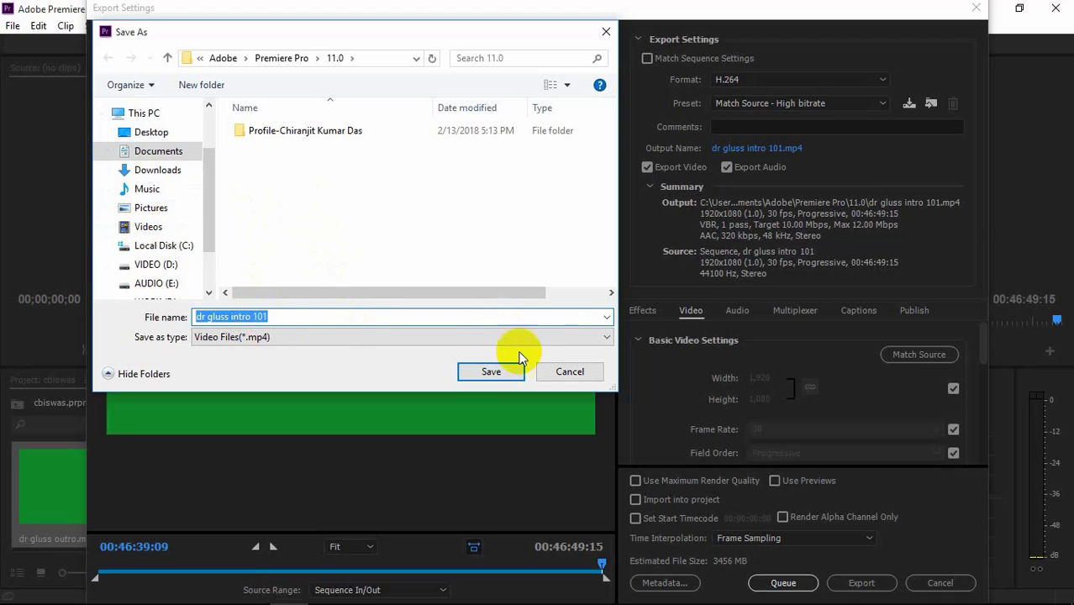
click(564, 378)
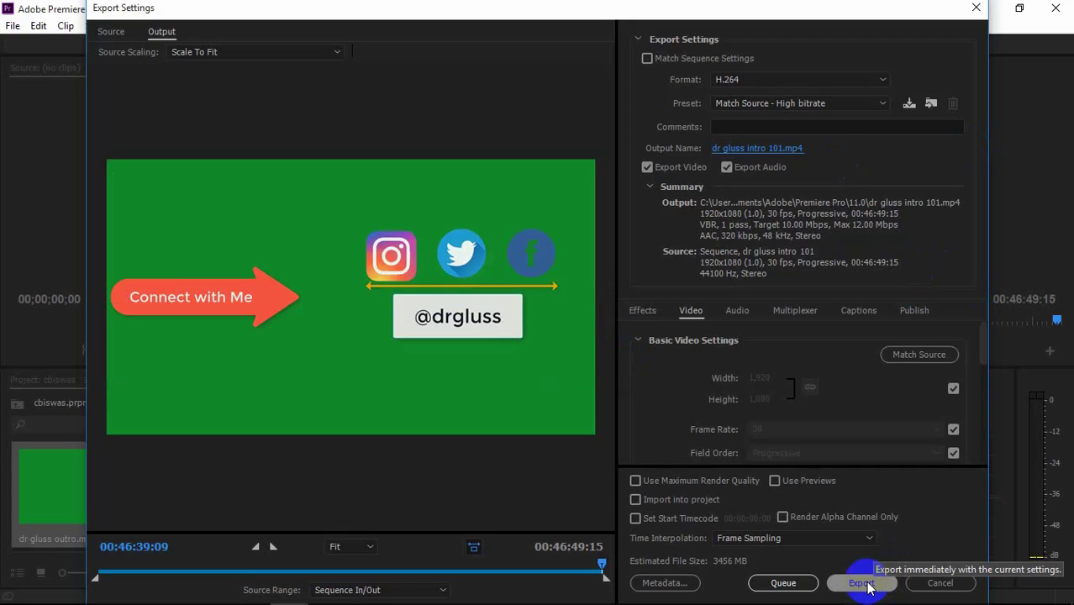
click(865, 586)
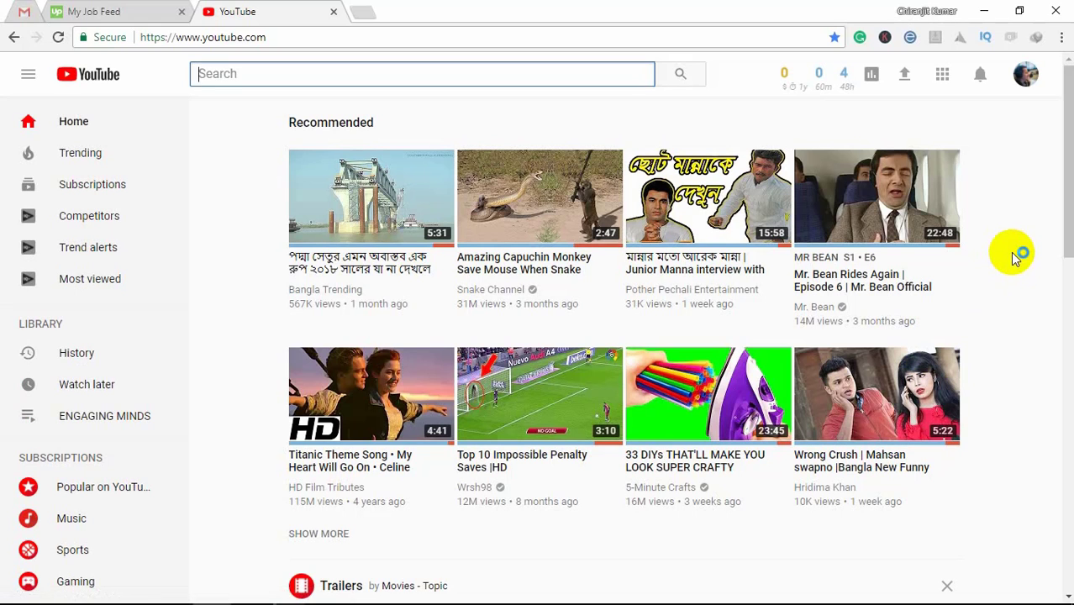
Start a YouTube upload of the dr gluss intro 101 video from New folder on the Desktop
click(905, 75)
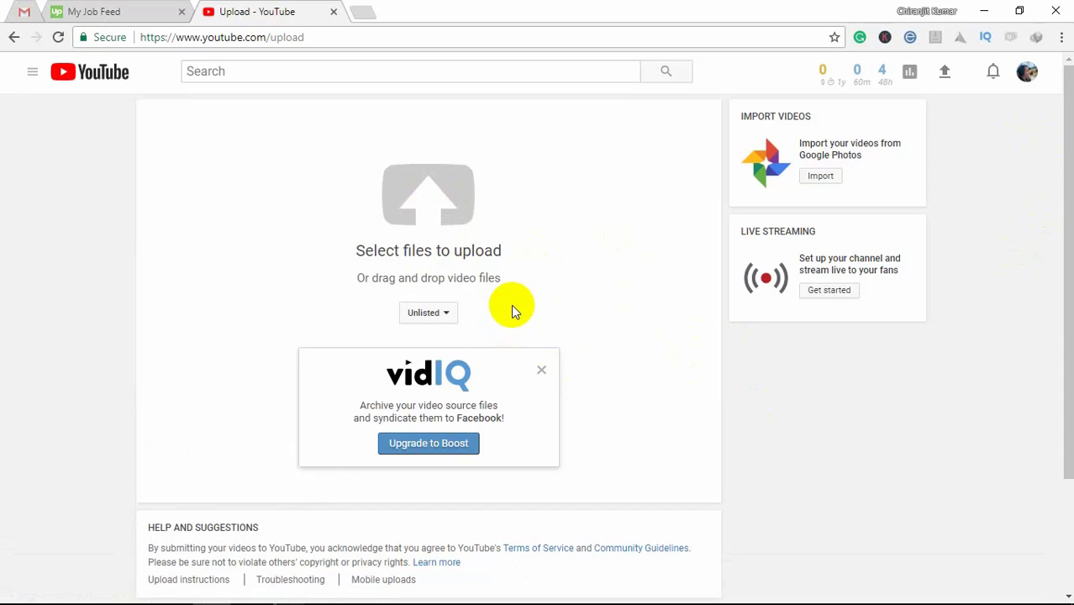
click(434, 199)
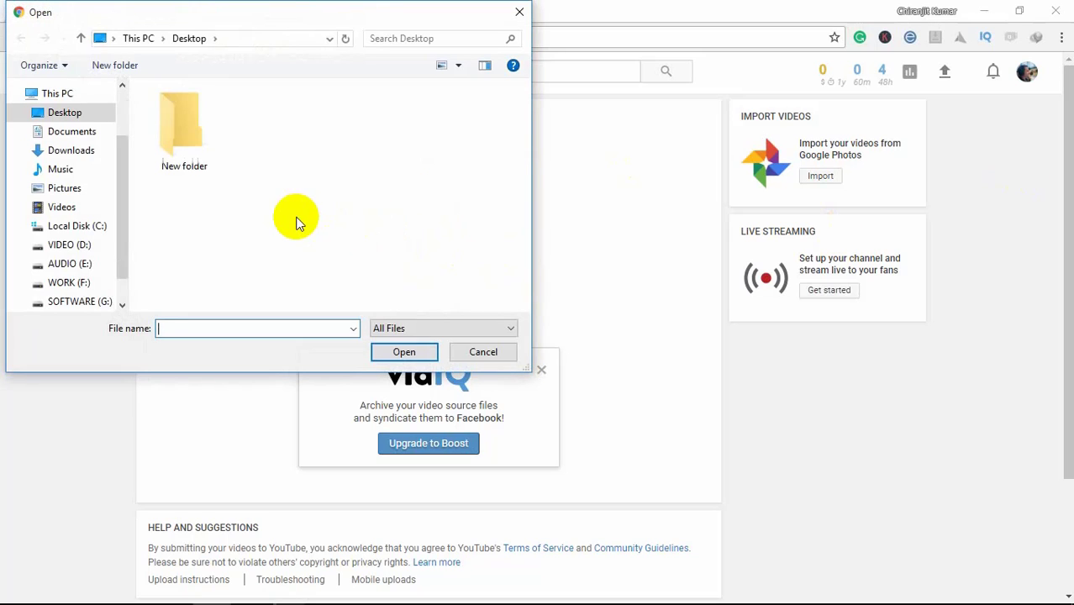
double_click(178, 134)
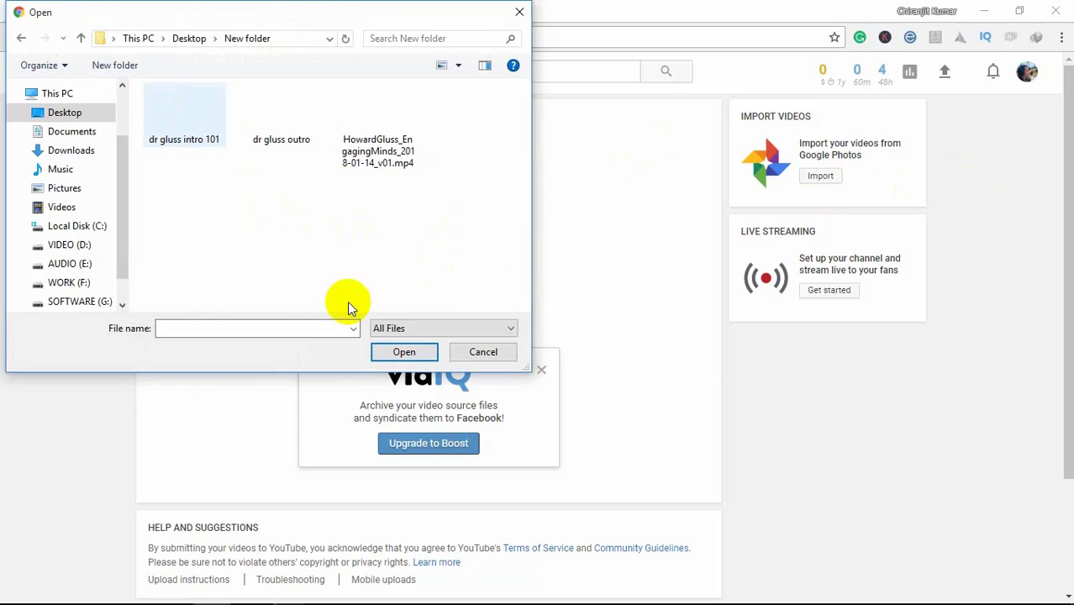
click(401, 353)
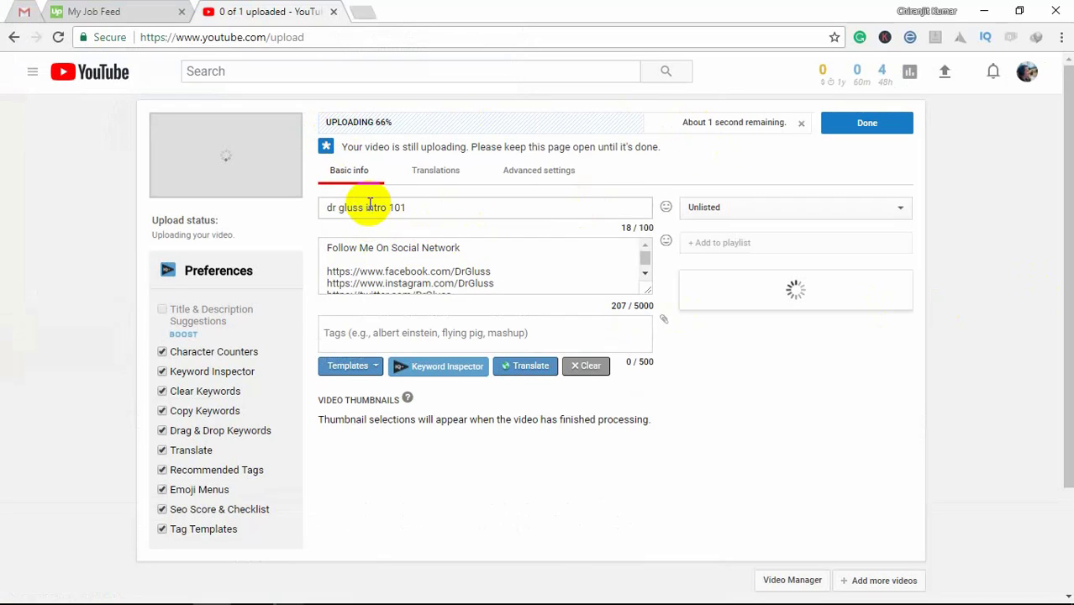
Keep the video's visibility as Unlisted and confirm the upload
click(716, 209)
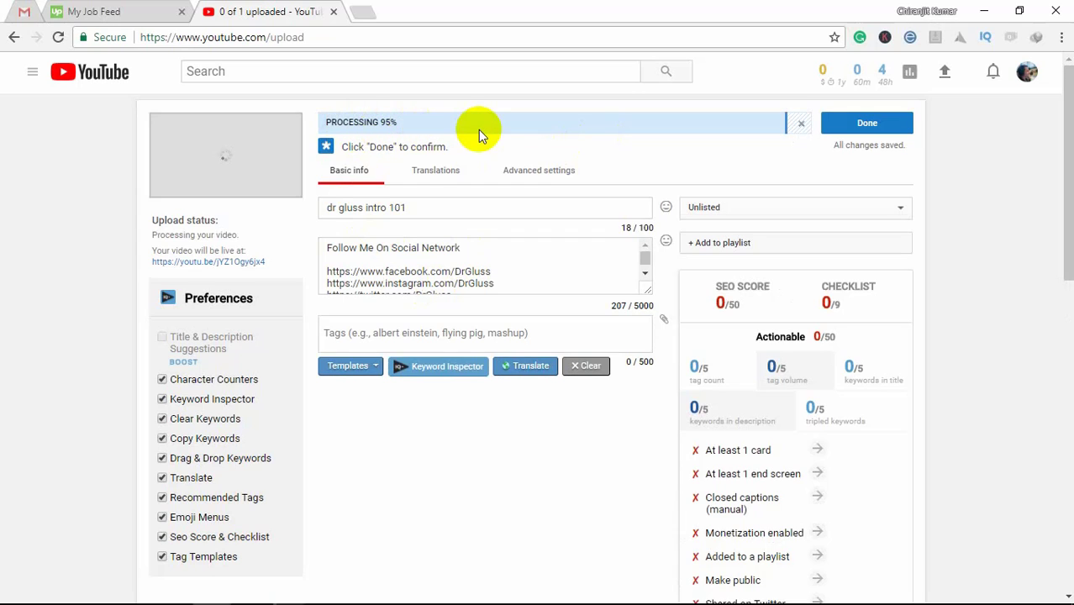
click(863, 126)
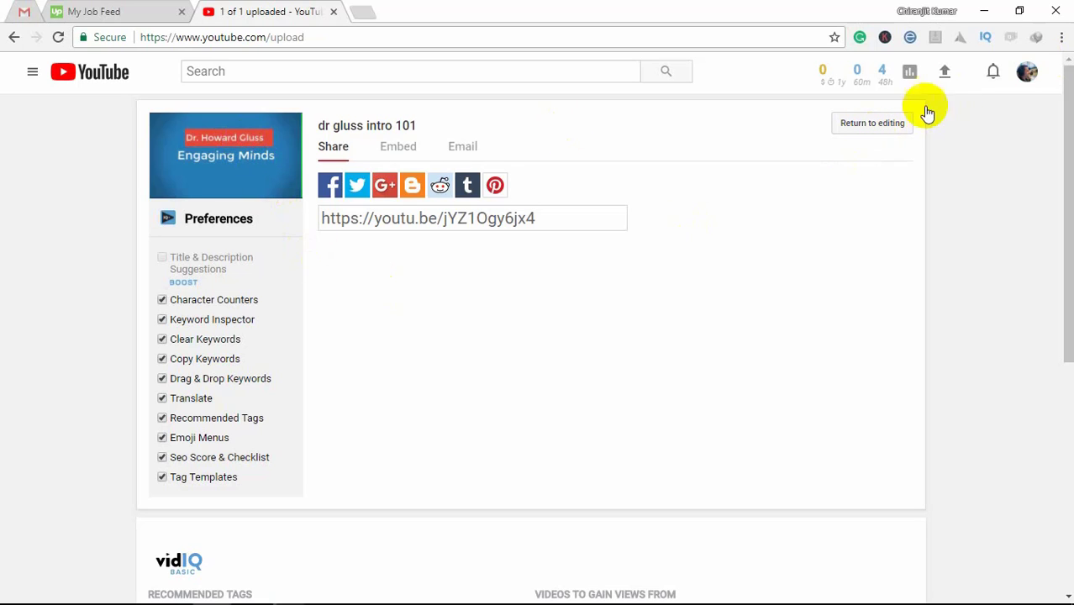
Return to editing the uploaded video's details and place the cursor in its tags field
click(898, 125)
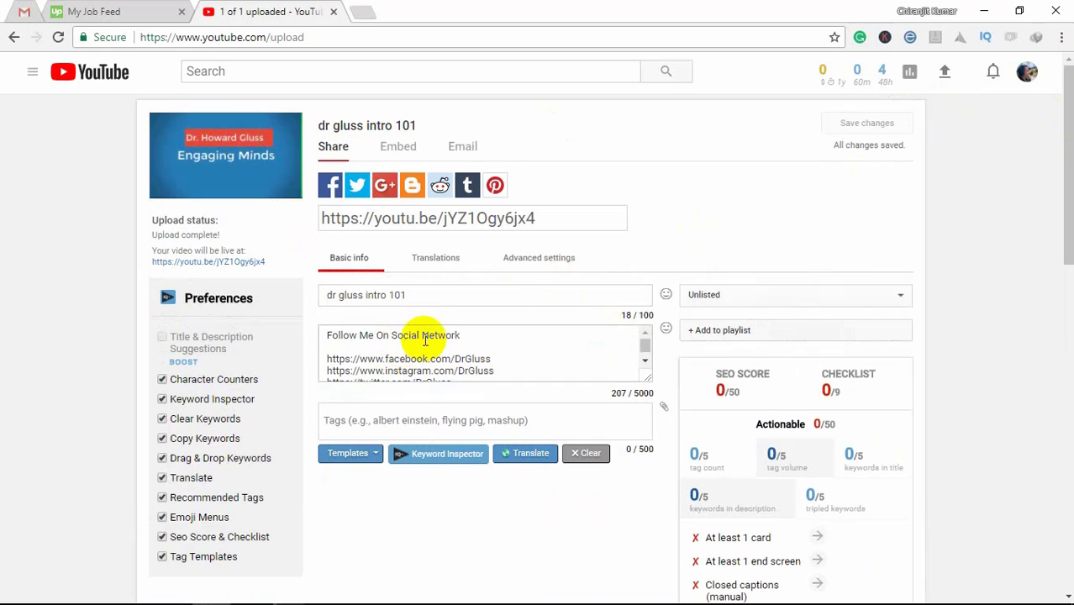
click(394, 422)
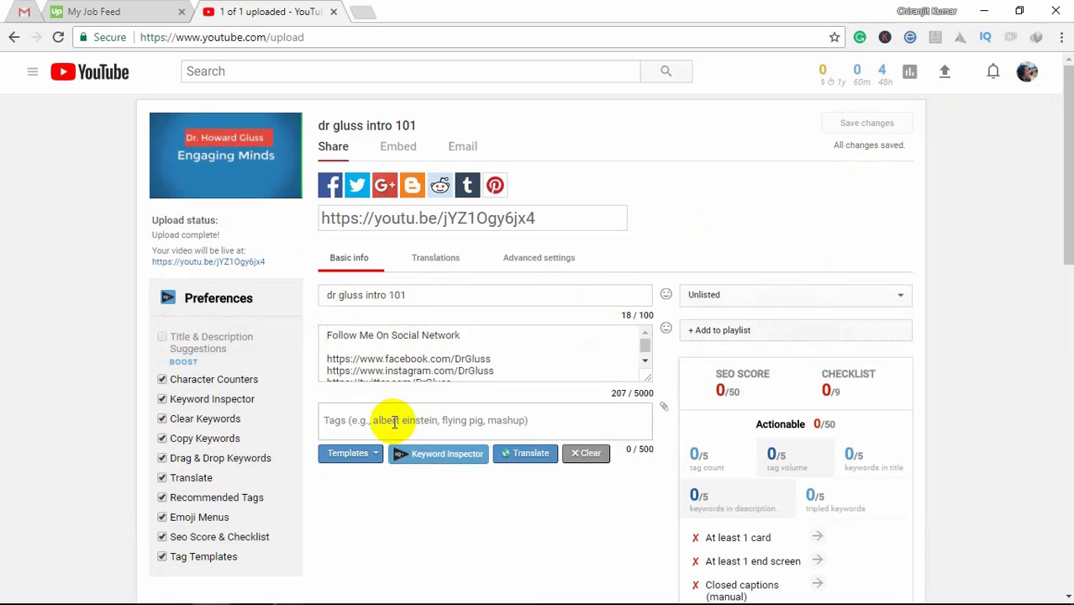